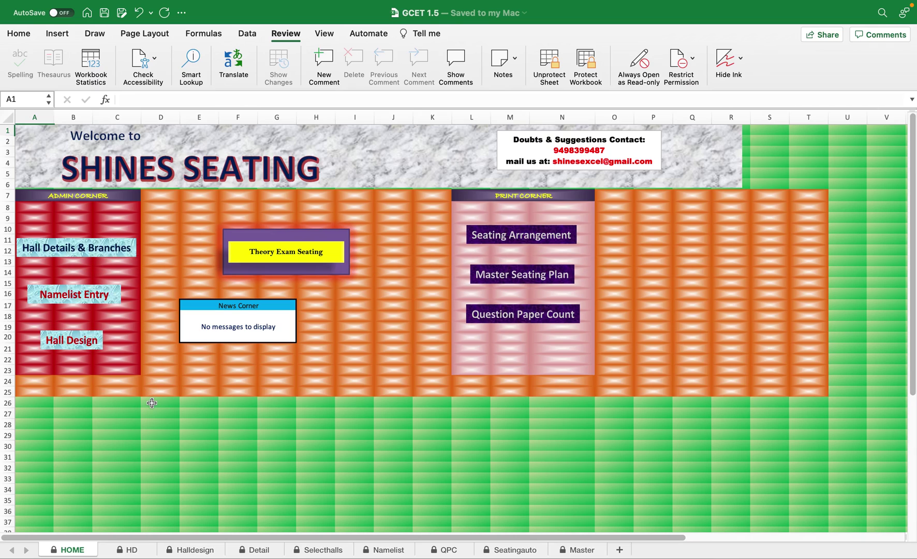
Open the Hall Details & Branches sheet and review the full Hall Number column down to the last hall.
left_click(97, 254)
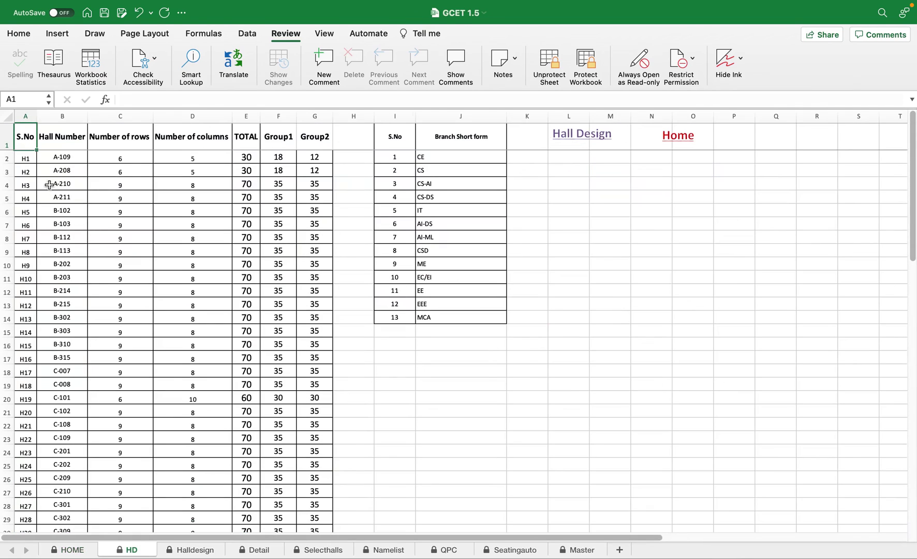
left_click_drag(62, 157, 55, 454)
scroll(57, 445, "down", 7)
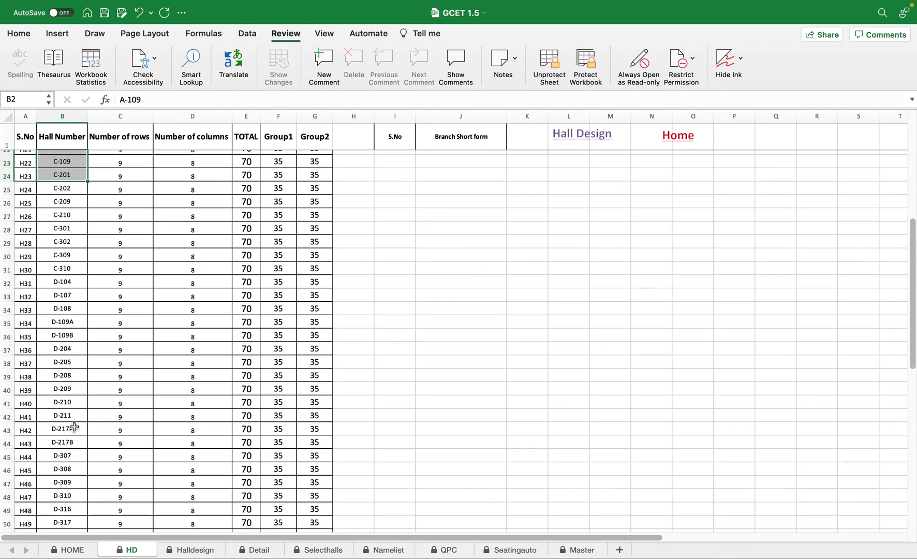
scroll(74, 427, "down", 9)
left_click(66, 300)
left_click_drag(66, 300, 71, 37)
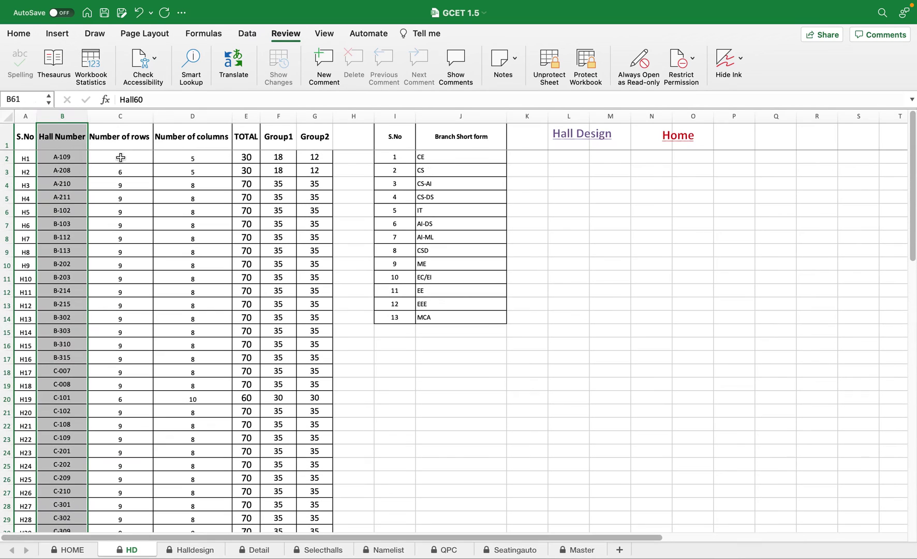
Examine the row, column, total and Group1/Group2 capacity figures for halls A-109 and A-210.
left_click(123, 157)
left_click(198, 156)
left_click(236, 157)
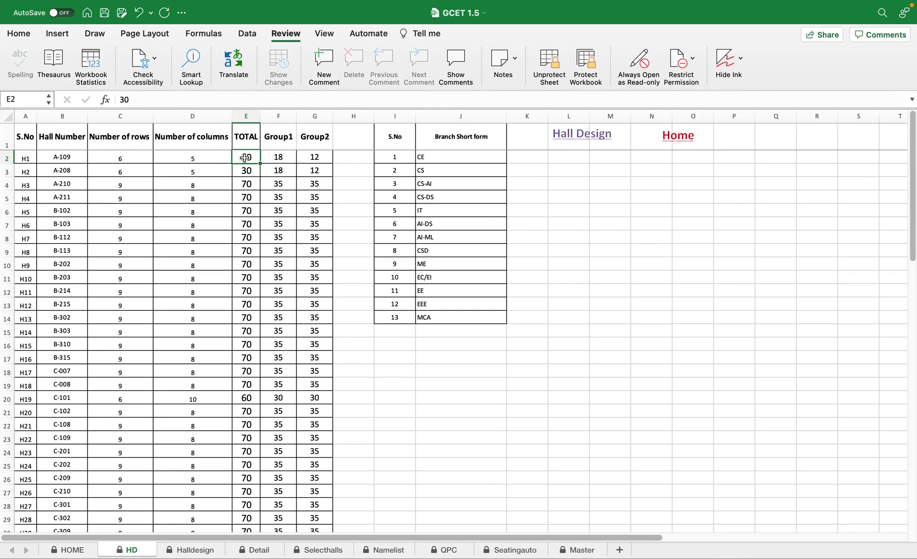
left_click_drag(131, 158, 182, 157)
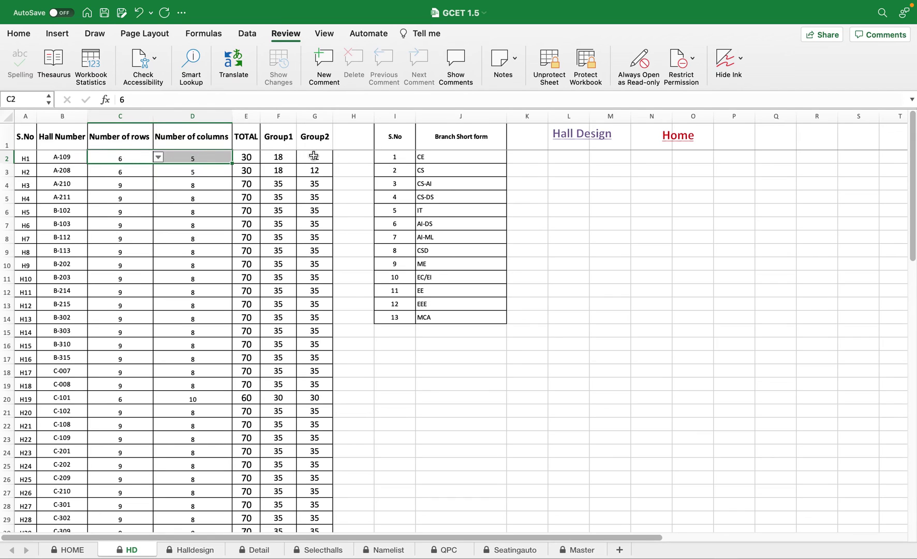
left_click_drag(282, 157, 309, 155)
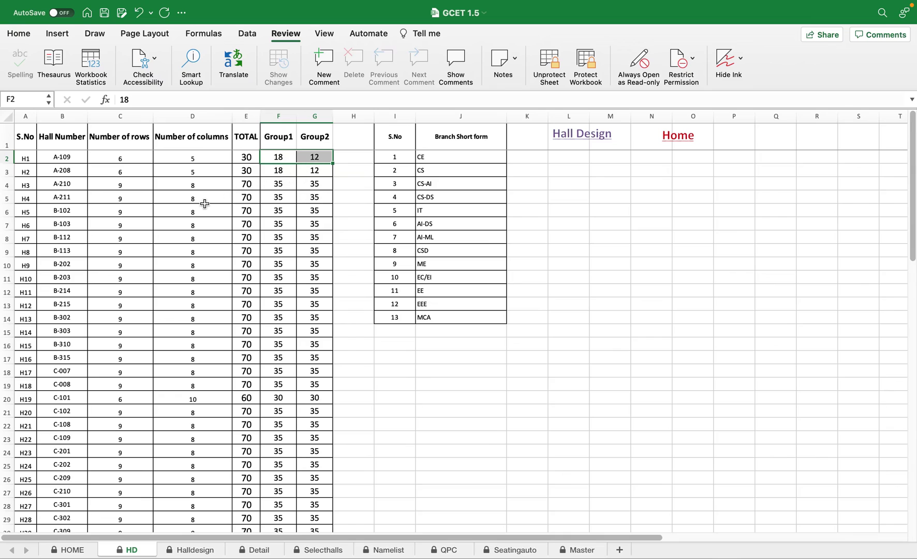
left_click_drag(193, 184, 201, 250)
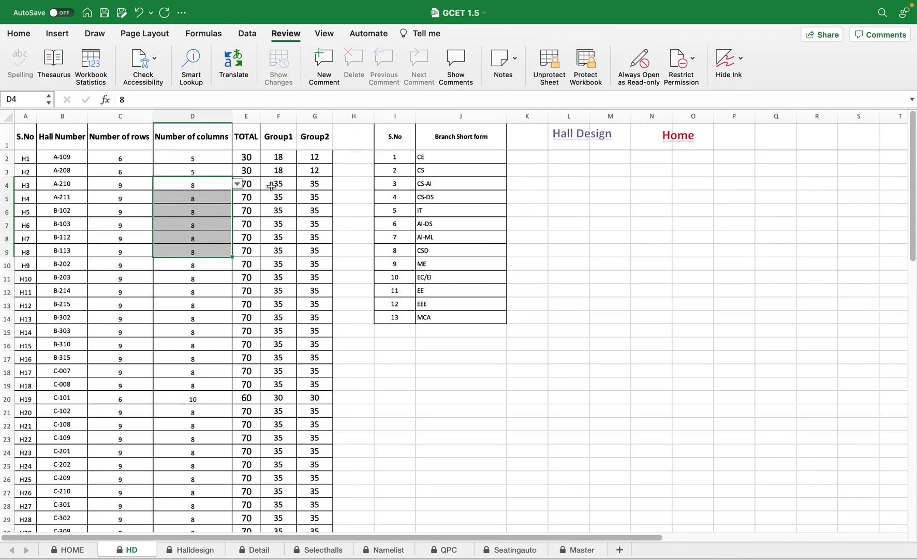
left_click_drag(278, 184, 309, 183)
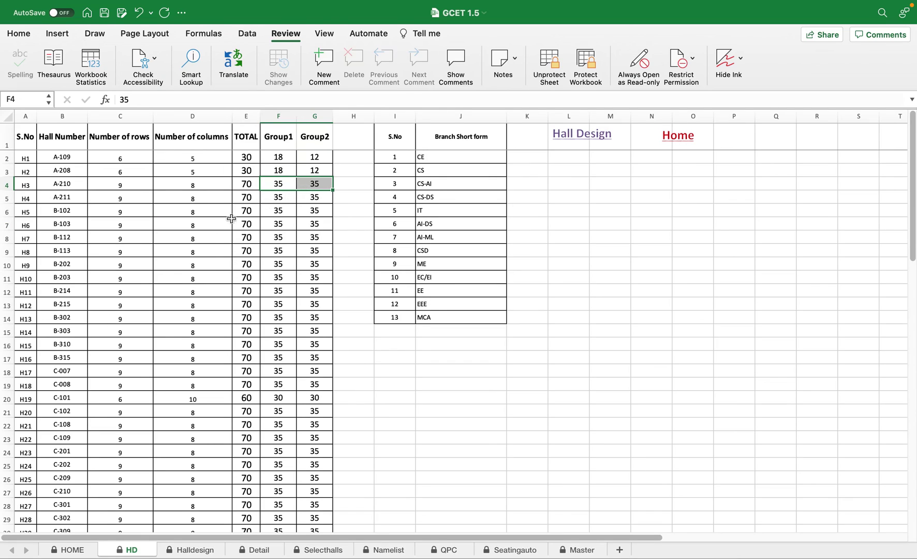
Examine the branch table's serial numbers and short forms from CE to MCA.
left_click_drag(467, 158, 454, 312)
left_click_drag(443, 156, 438, 324)
left_click_drag(424, 155, 433, 311)
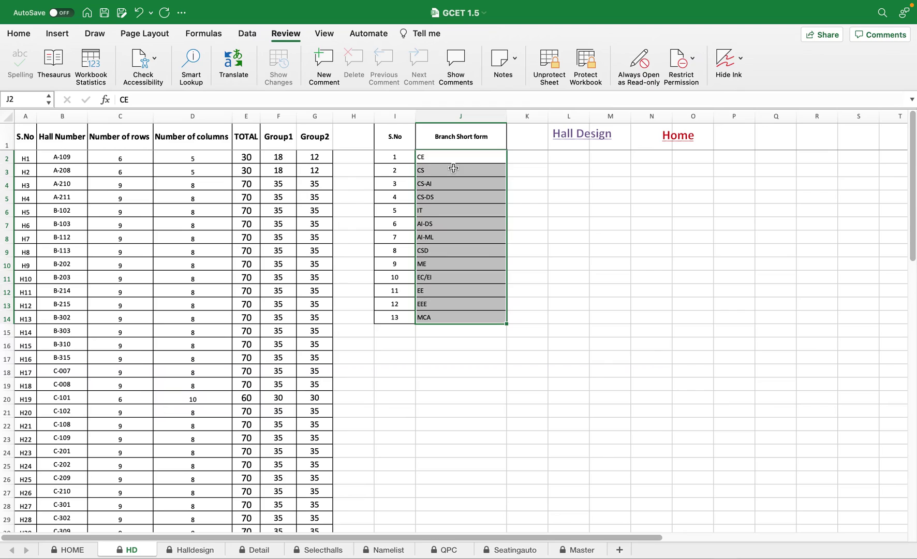
left_click_drag(400, 159, 440, 315)
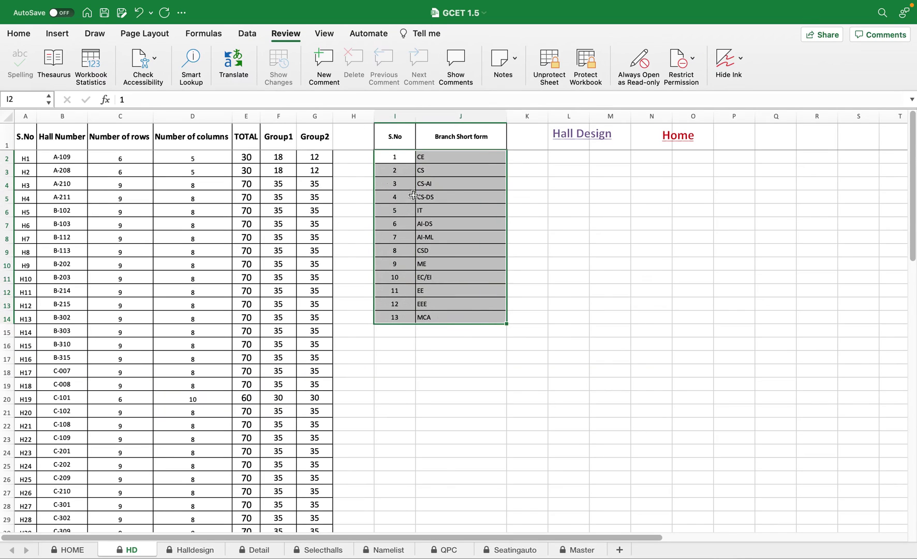
left_click_drag(416, 154, 440, 316)
left_click_drag(436, 158, 439, 315)
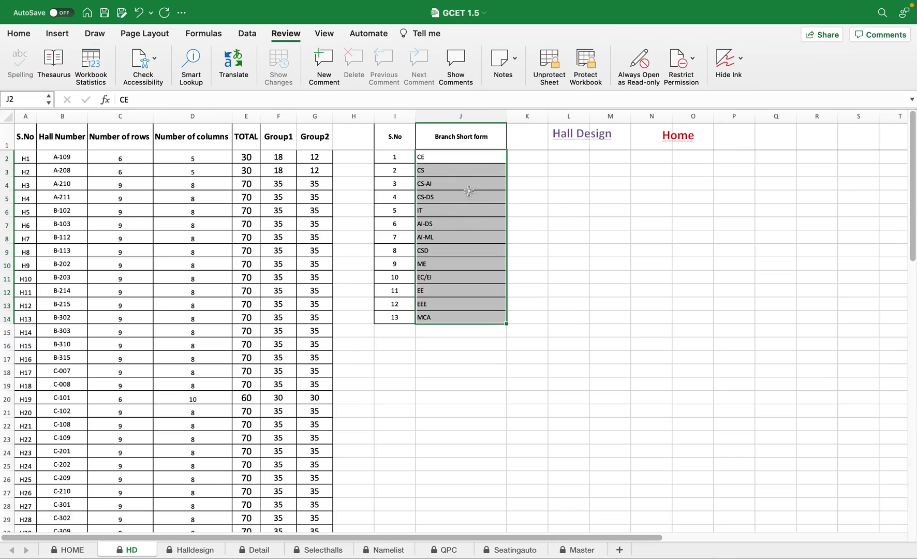
left_click_drag(396, 158, 400, 318)
left_click_drag(445, 317, 445, 316)
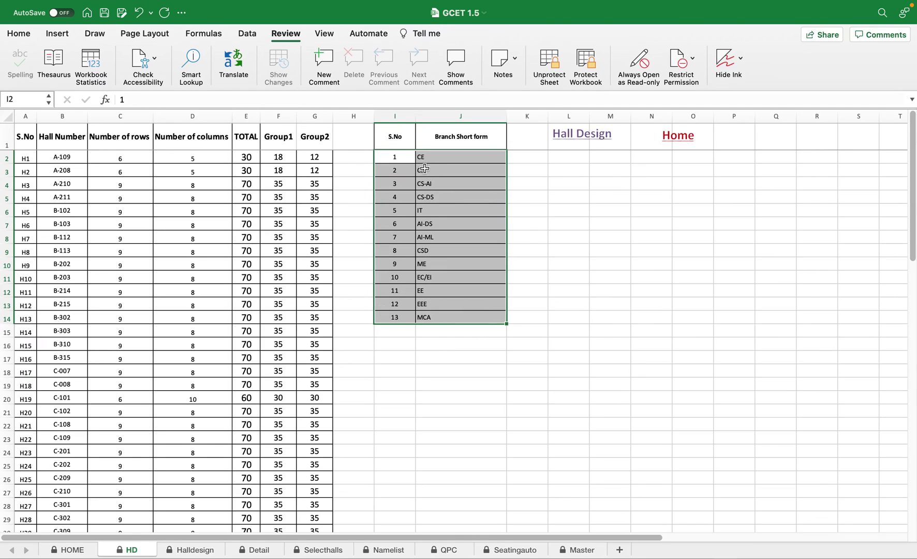
left_click_drag(395, 157, 446, 317)
left_click(422, 358)
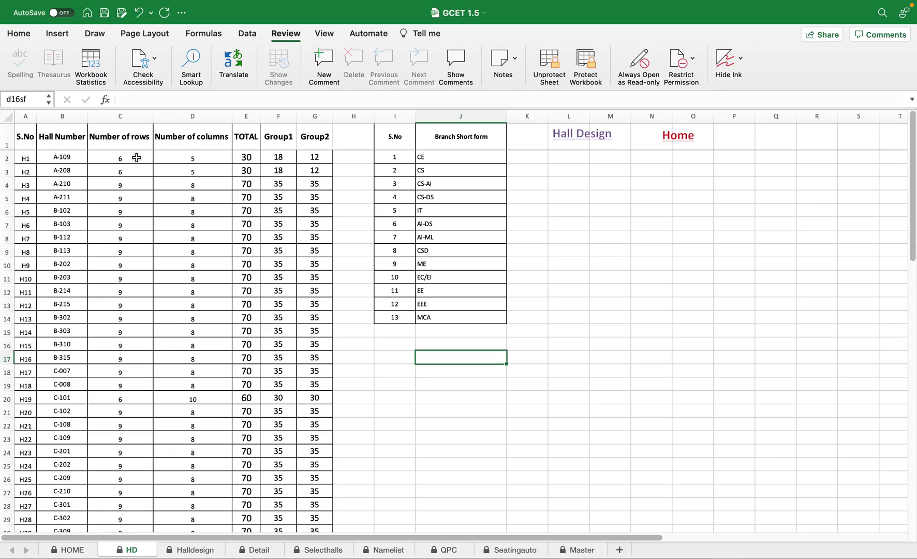
Open the Hall Design sheet and check the hall number, rows and columns listed for H1.
left_click(584, 137)
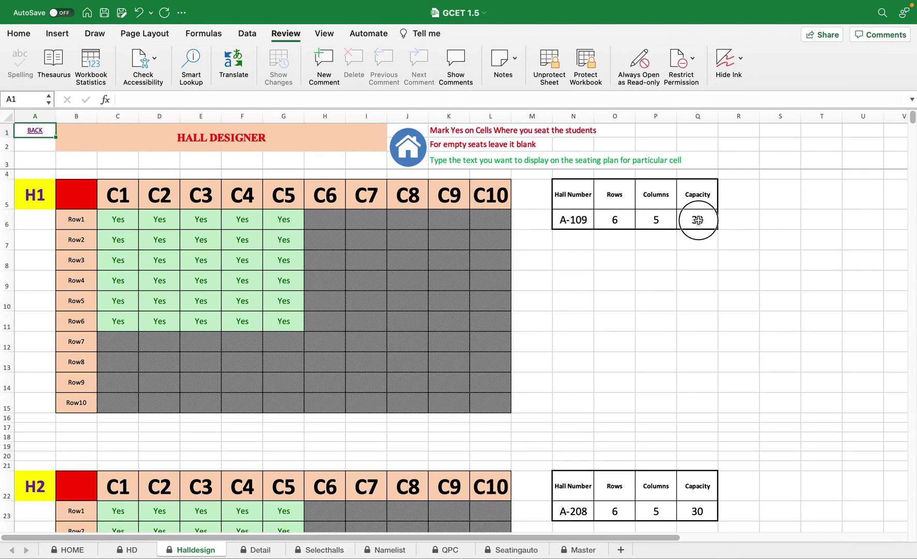
left_click(573, 201)
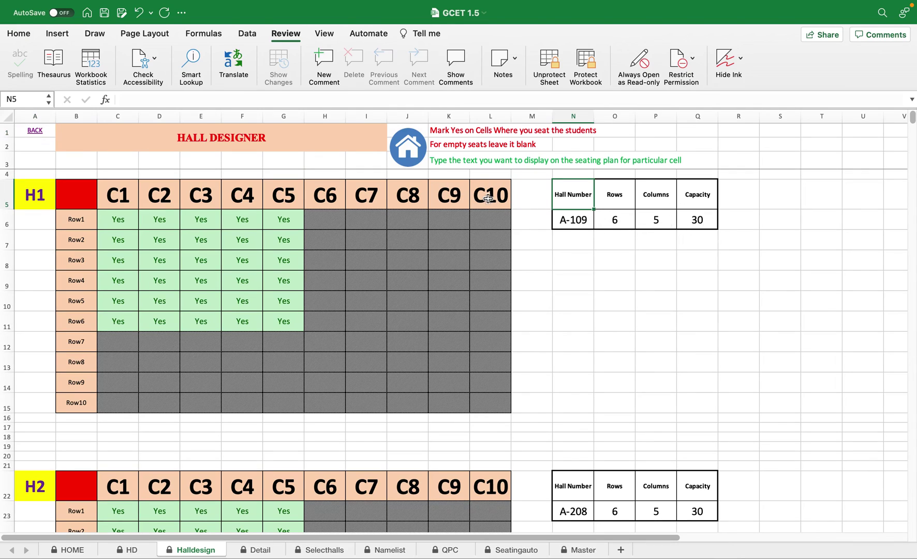
left_click(39, 196)
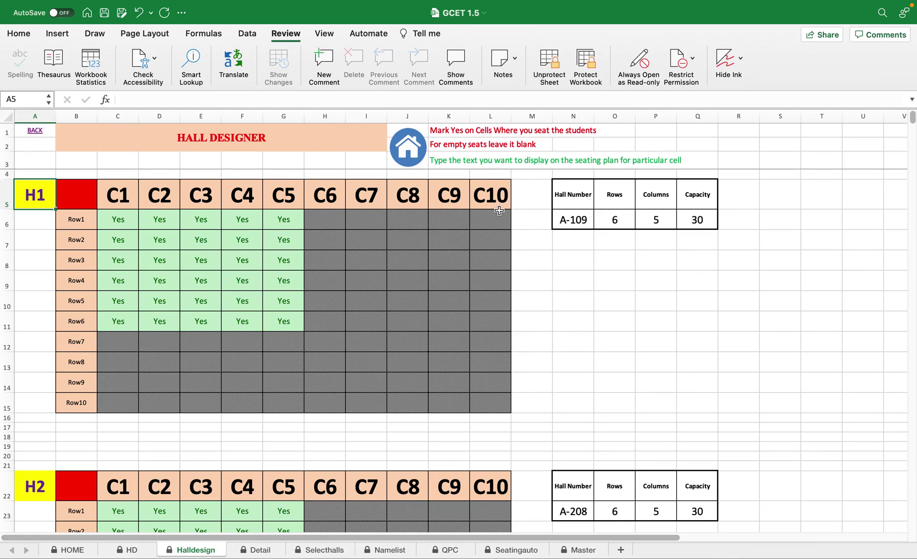
left_click(575, 221)
left_click(623, 221)
left_click(661, 223)
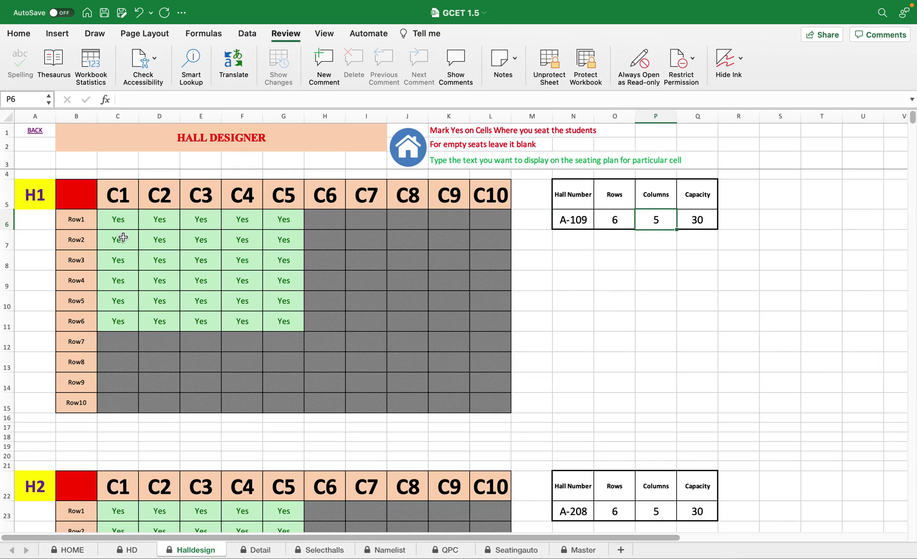
Examine H1's seating grid, comparing the cells marked Yes with the unused Row7 cells.
left_click_drag(117, 219, 119, 318)
left_click_drag(285, 218, 132, 326)
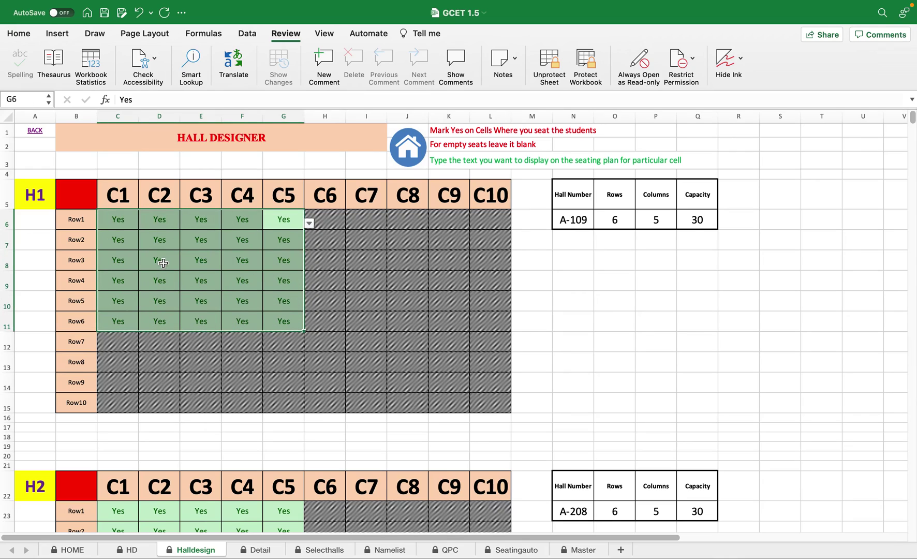
left_click(121, 224)
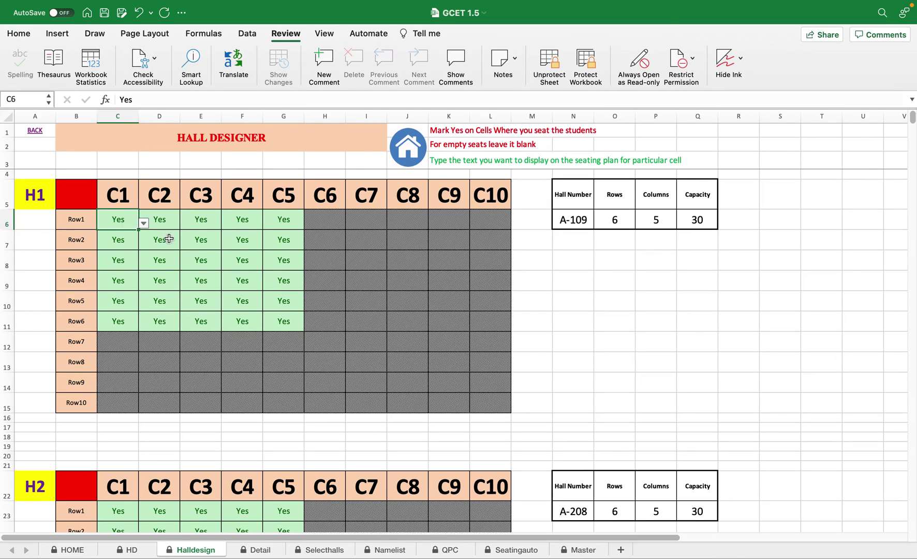
left_click_drag(284, 222, 123, 316)
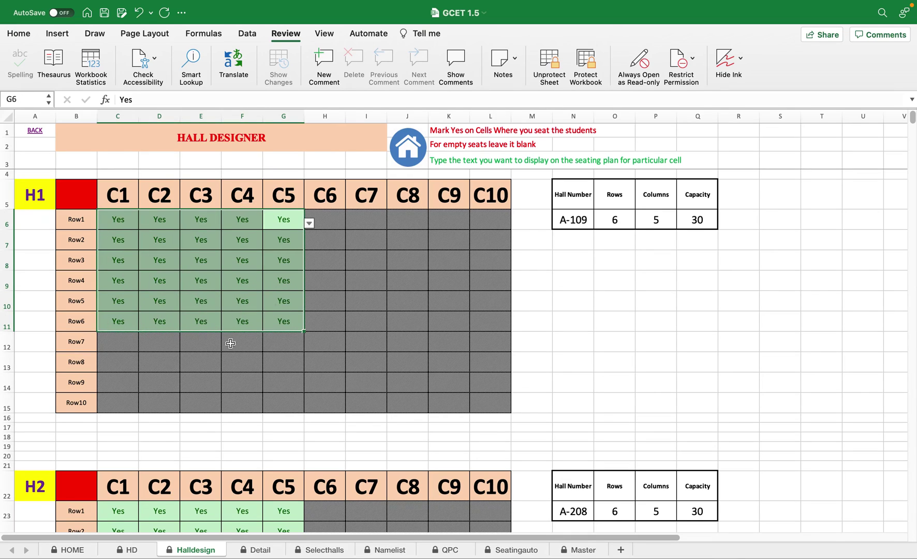
left_click(128, 342)
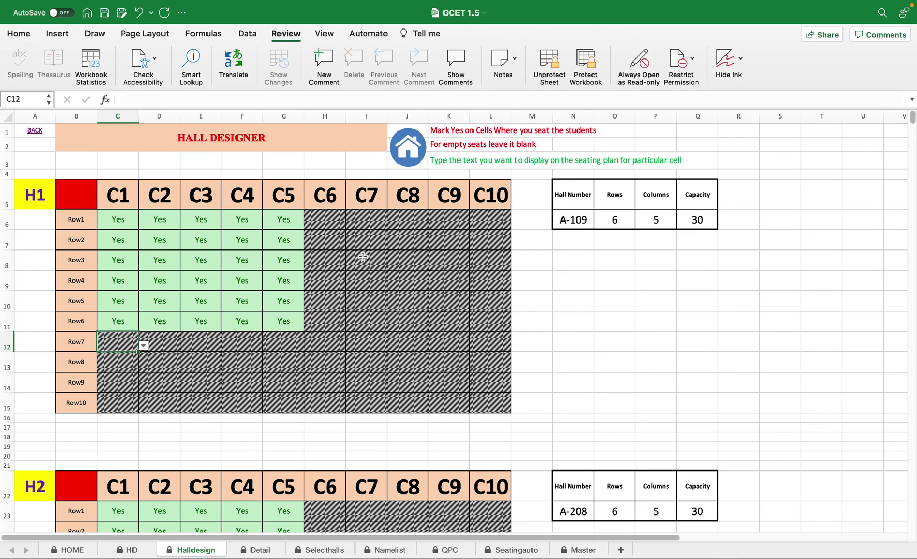
Look through the seating layouts of the other halls, including H3, H6 and H7, and return to H1.
scroll(544, 333, "down", 1)
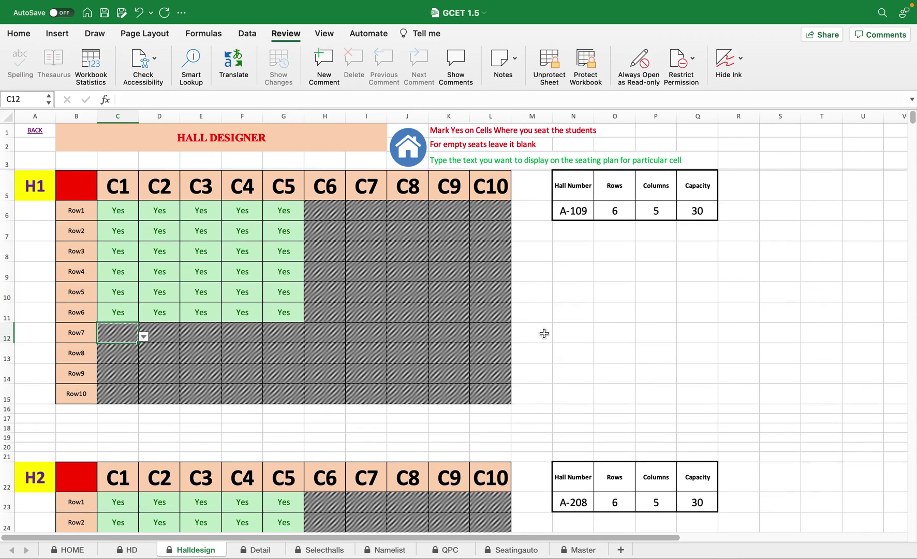
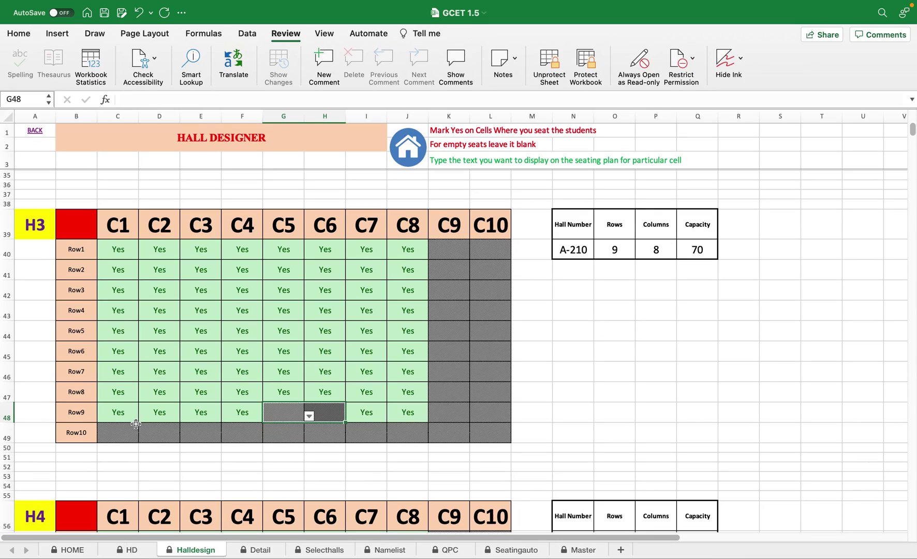
scroll(546, 367, "up", 10)
scroll(546, 367, "up", 3)
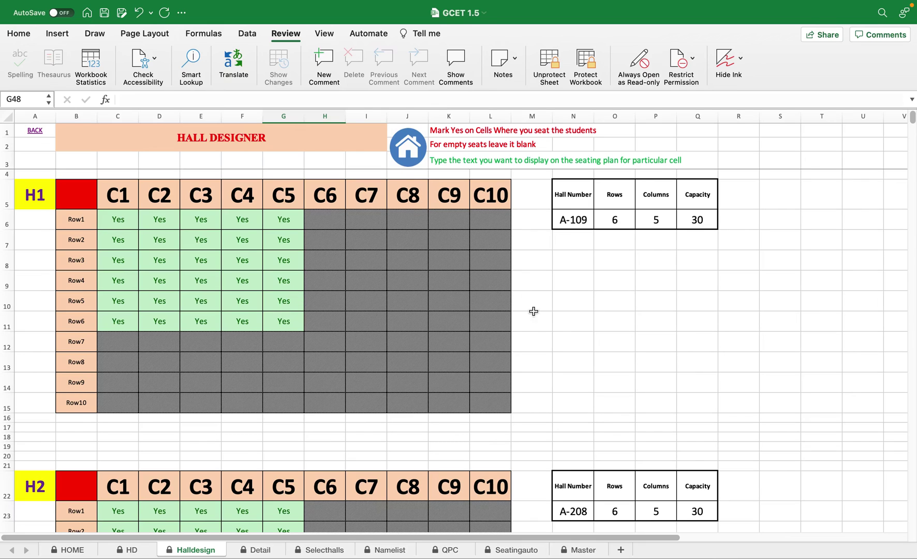
scroll(757, 301, "down", 3)
left_click_drag(913, 119, 912, 148)
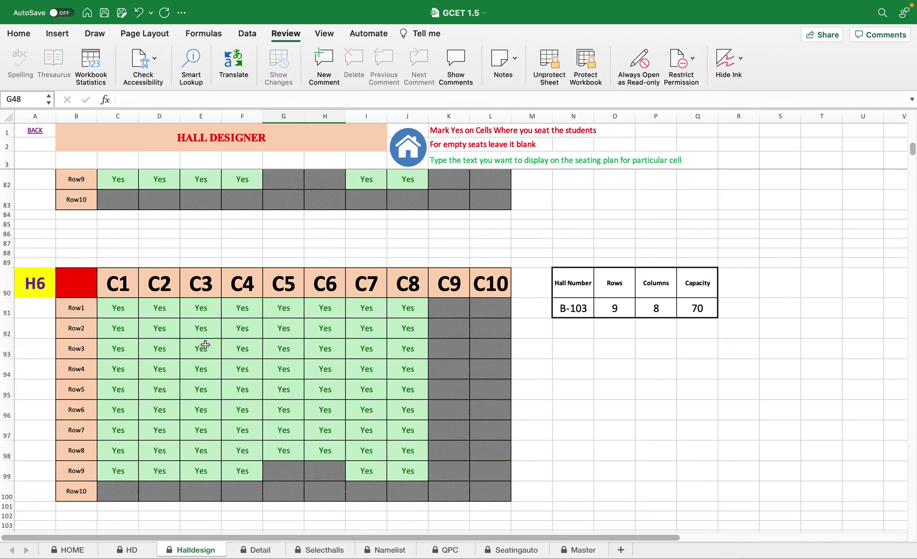
left_click_drag(113, 309, 502, 496)
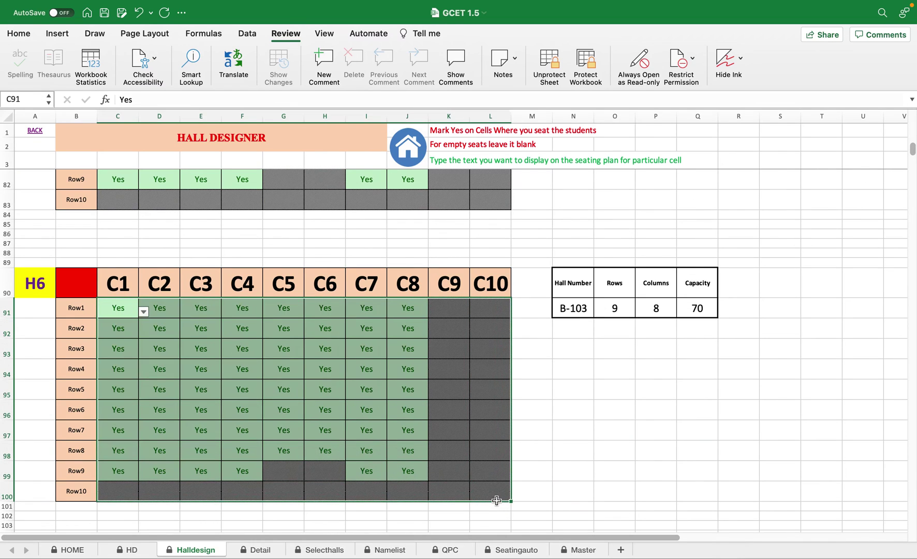
scroll(680, 484, "down", 10)
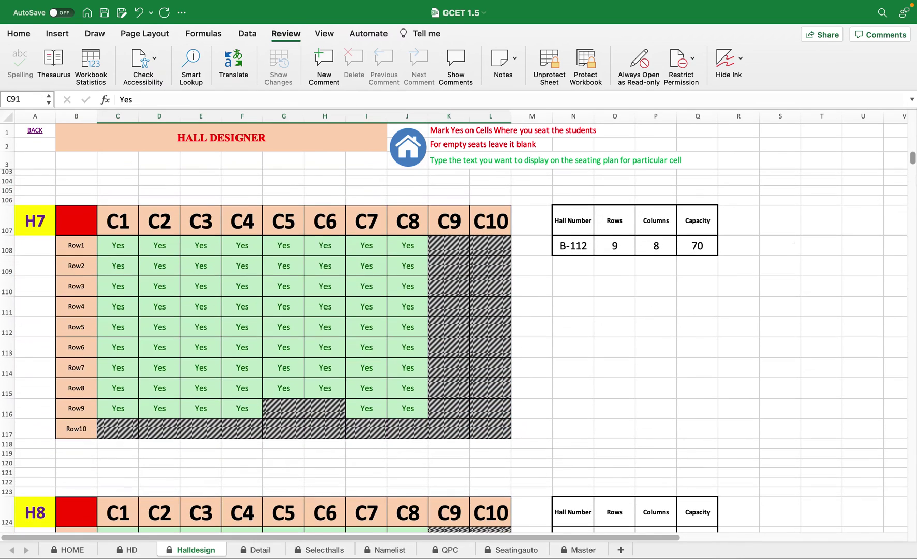
left_click_drag(914, 160, 913, 114)
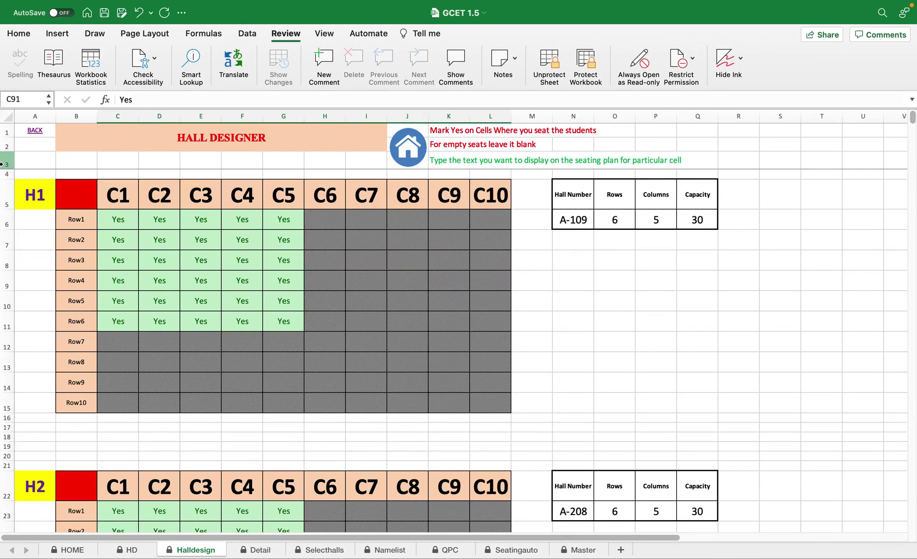
Open the Namelist Entry sheet from the home page and view all branch choices for the first register number.
left_click(408, 157)
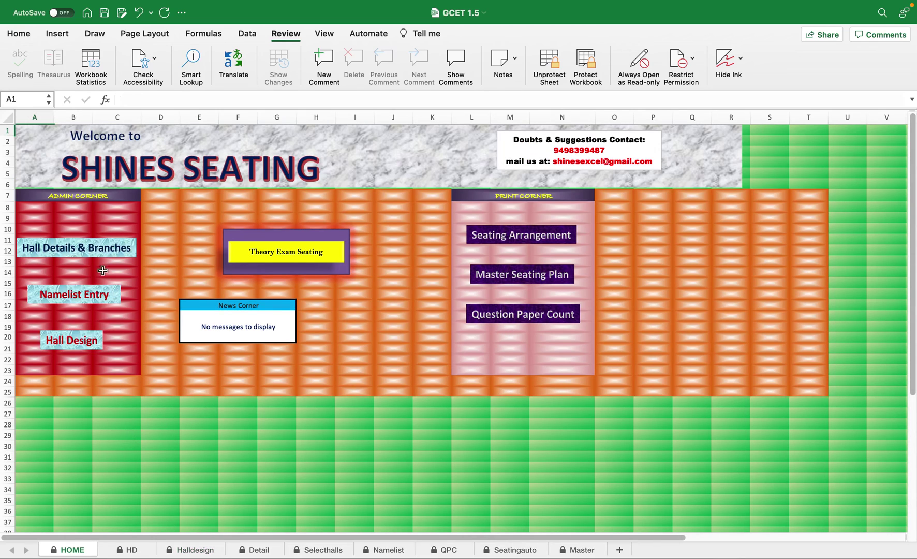
left_click(78, 299)
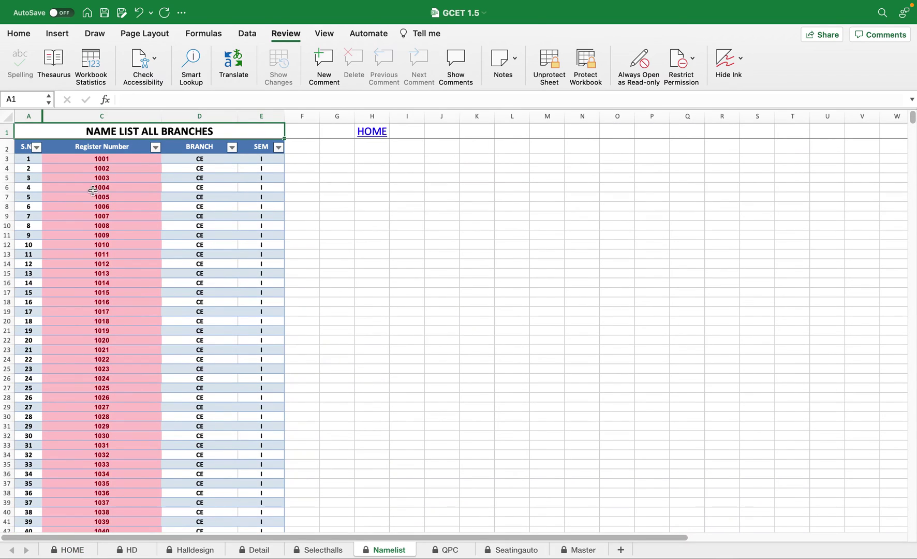
left_click(96, 158)
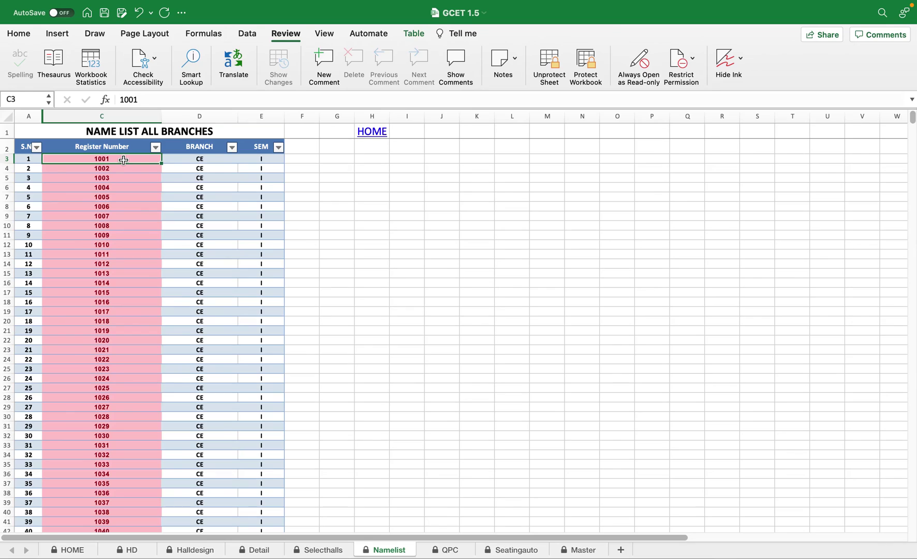
left_click(202, 160)
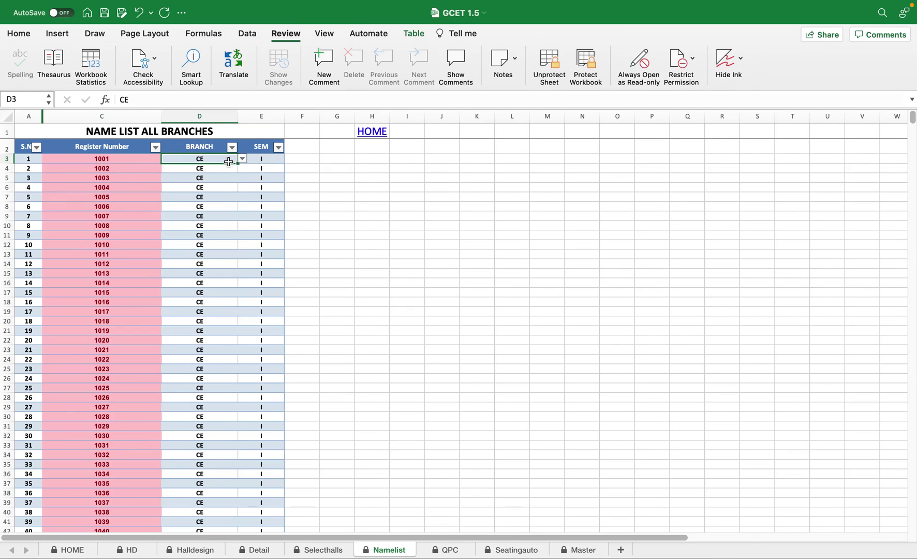
left_click(242, 159)
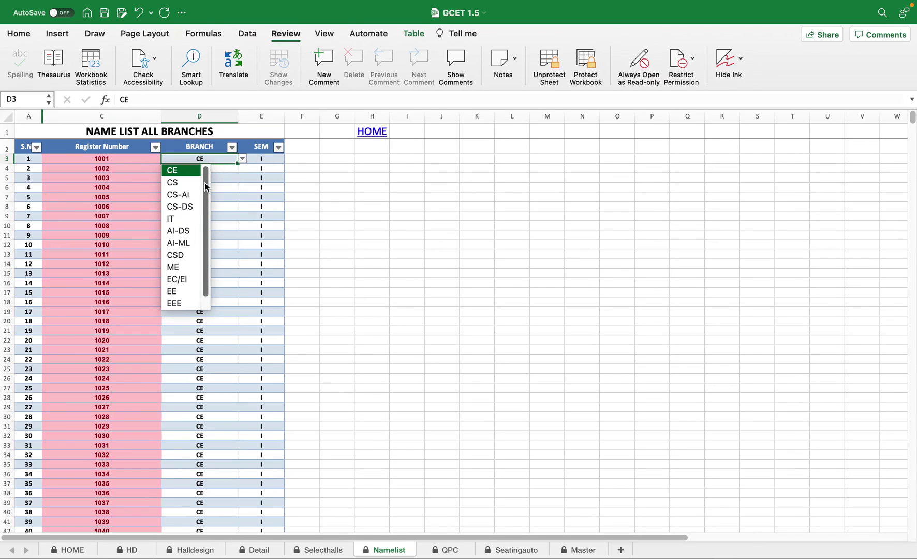
left_click_drag(206, 187, 205, 229)
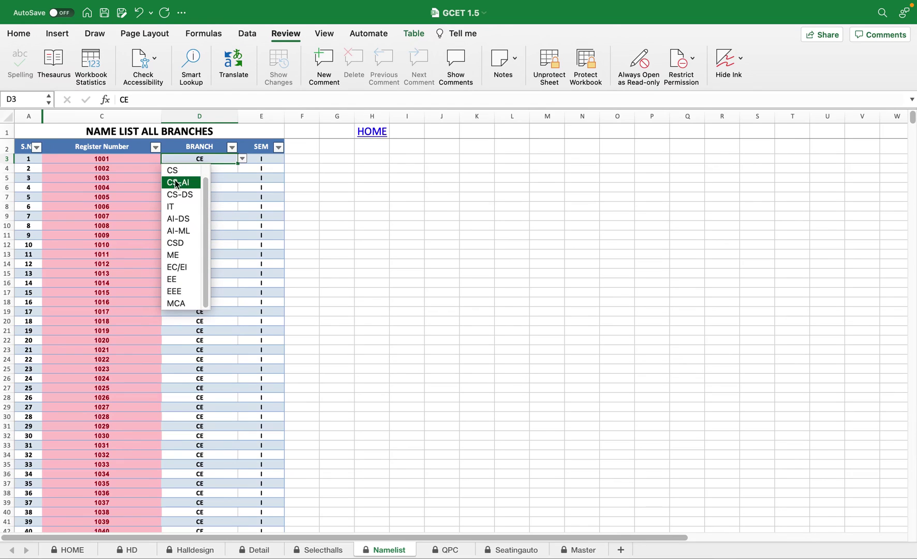
View the semester choices available for the first register number.
left_click(259, 161)
left_click(262, 161)
left_click(289, 159)
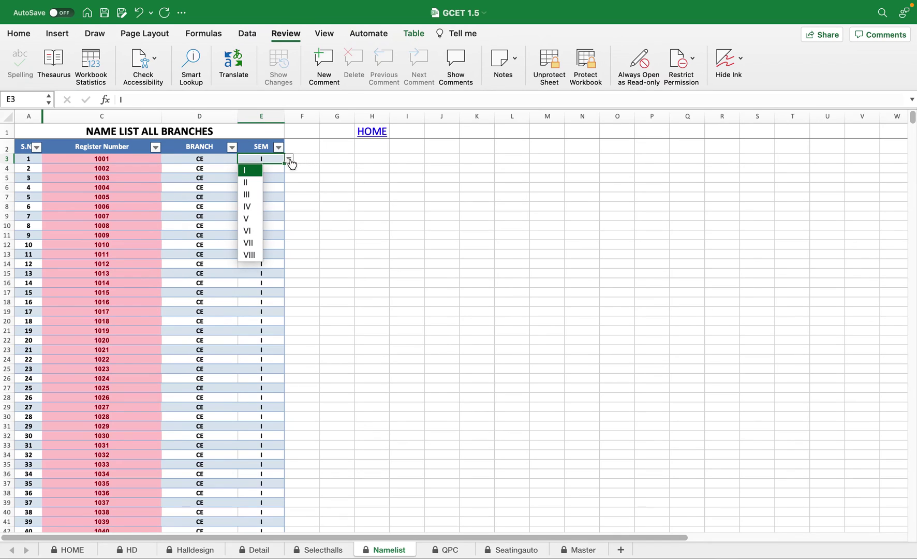
Check the first student's register number, branch and semester cells and open the semester choices again.
left_click(130, 161)
left_click(223, 159)
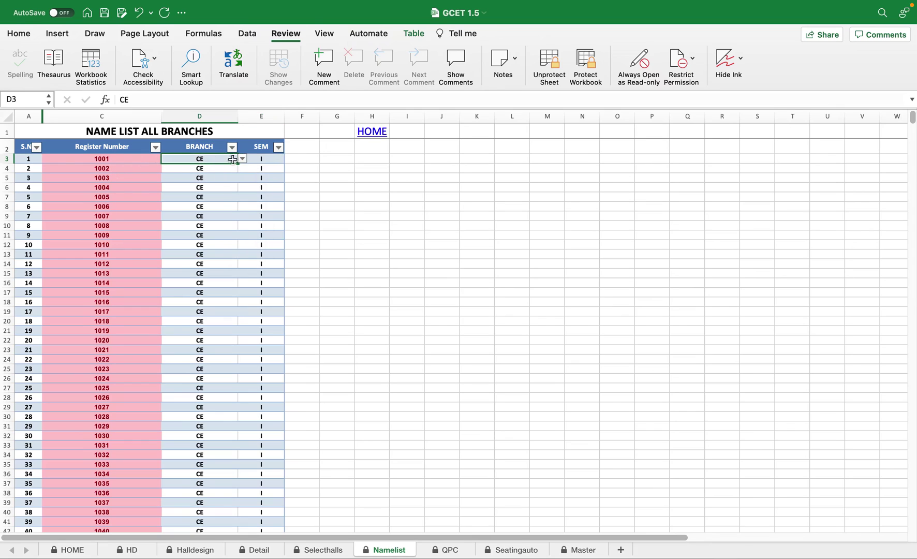
left_click(270, 160)
left_click(288, 159)
left_click(288, 159)
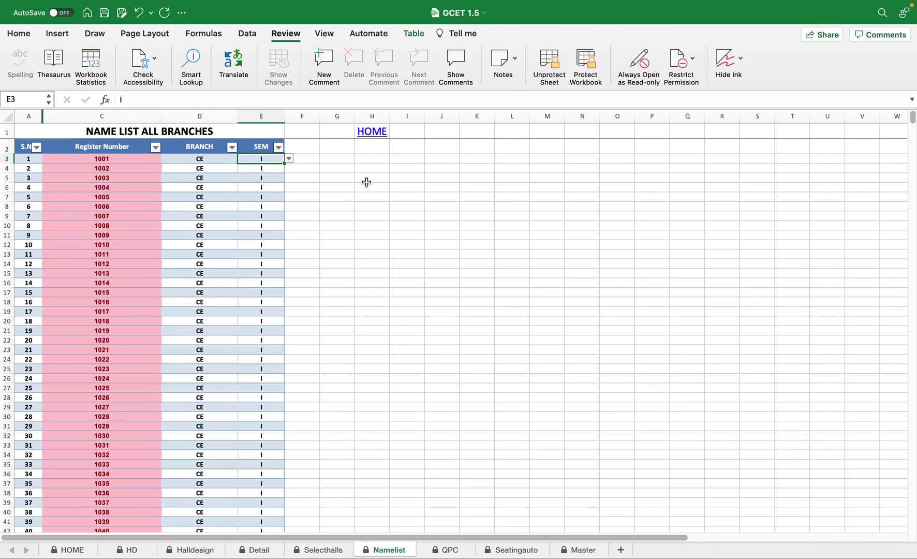
Examine the register number, branch and semester columns of the name list, starting from the first entry.
left_click_drag(125, 161, 266, 537)
scroll(390, 282, "up", 3)
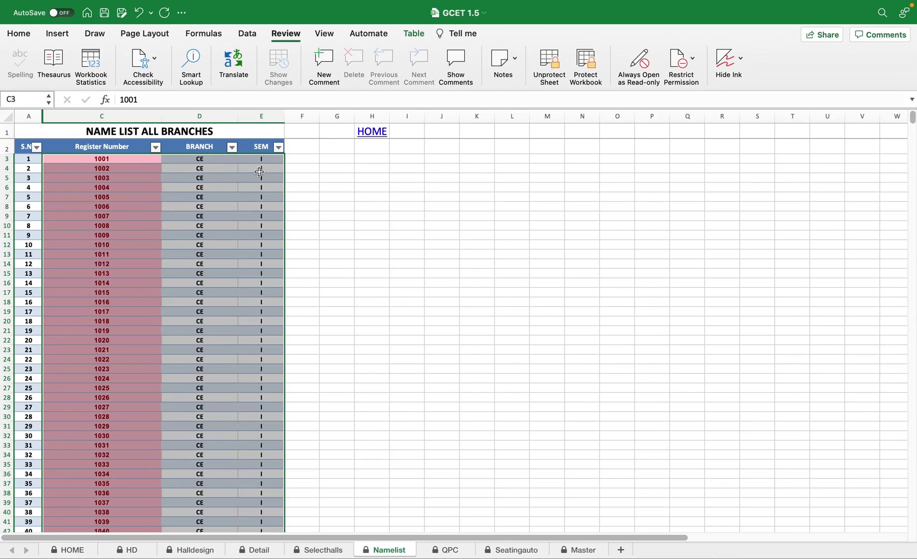
left_click(96, 159)
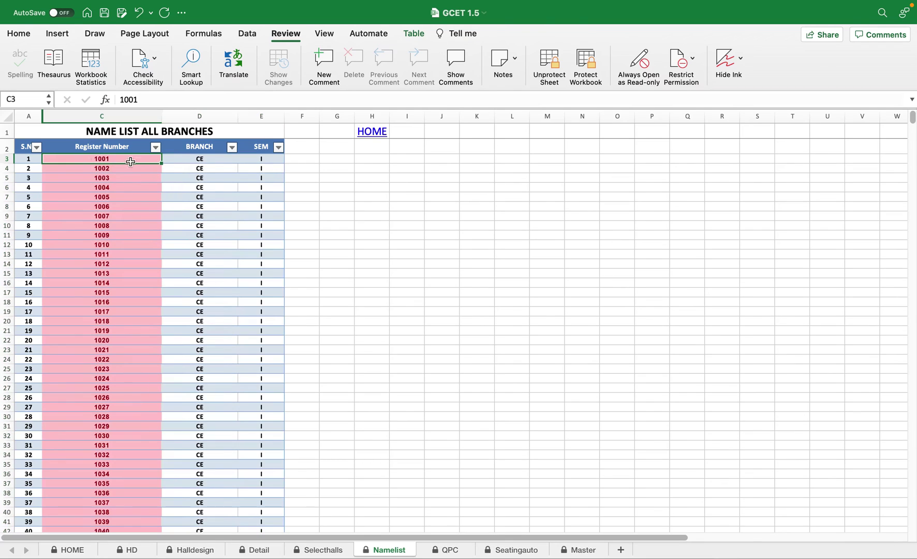
left_click_drag(199, 159, 283, 259)
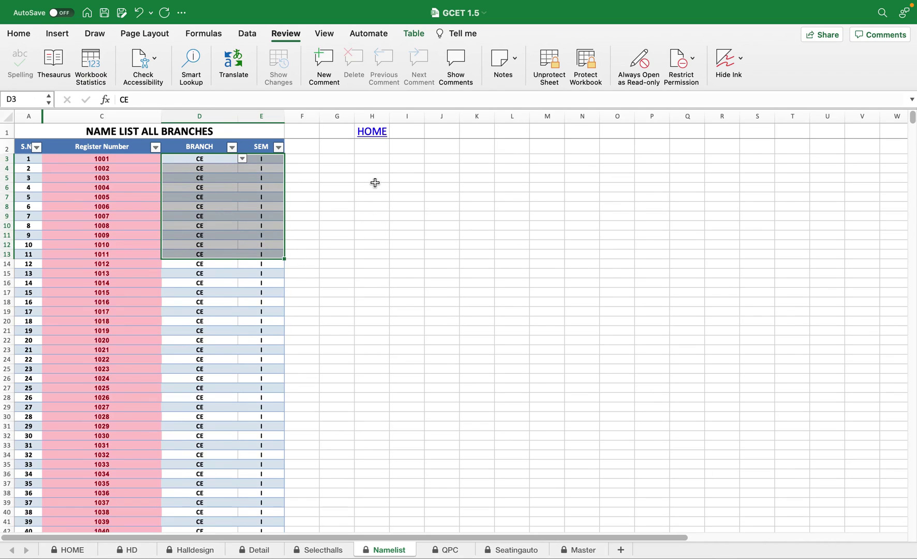
Look through the name list to see how register numbers are grouped by branch across CE, CS and ME.
scroll(133, 341, "down", 20)
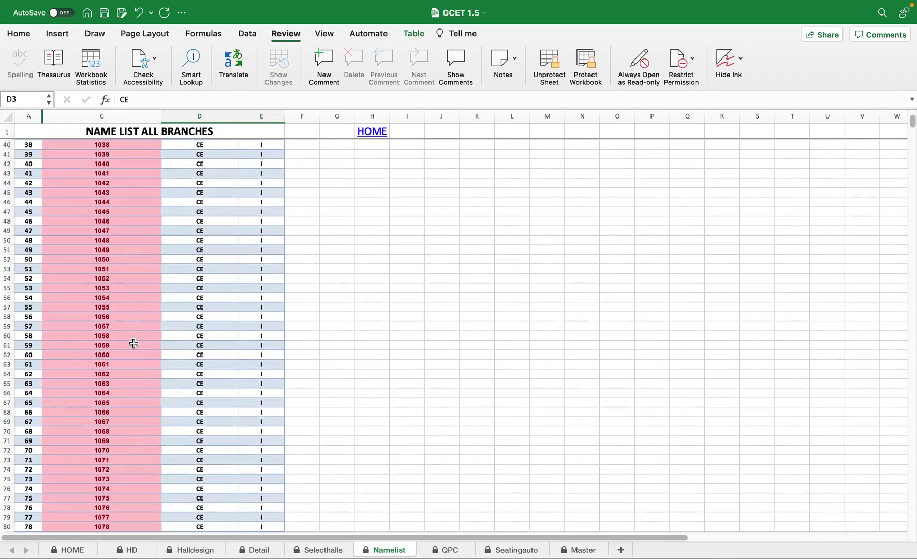
scroll(125, 387, "down", 14)
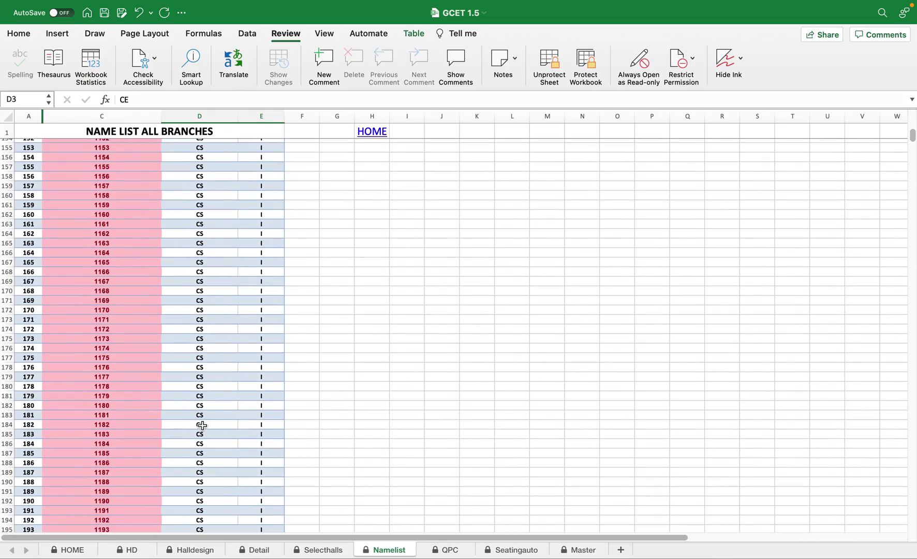
scroll(268, 387, "up", 20)
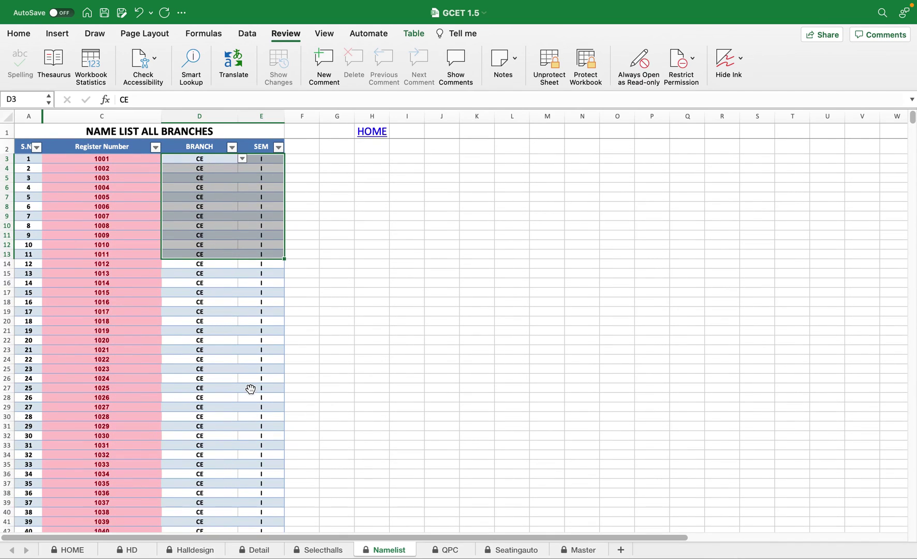
scroll(250, 389, "down", 20)
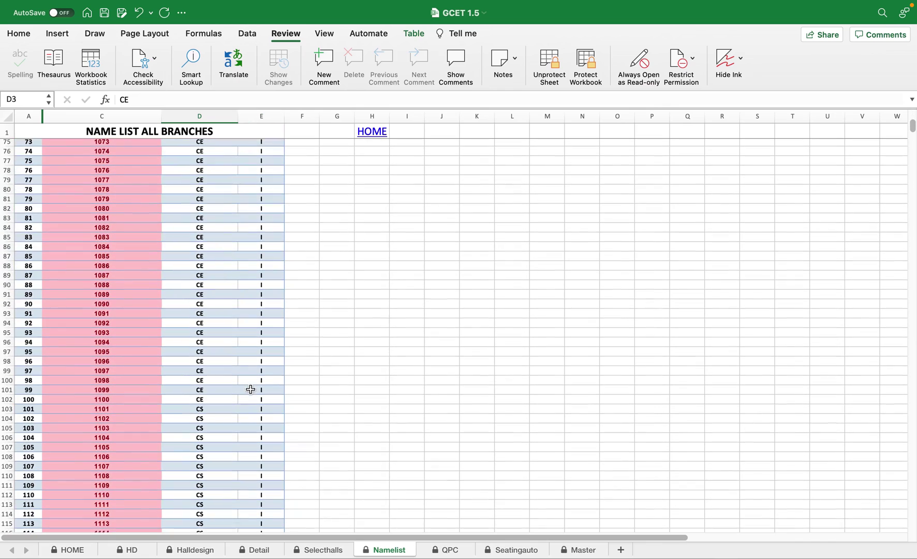
scroll(254, 356, "down", 20)
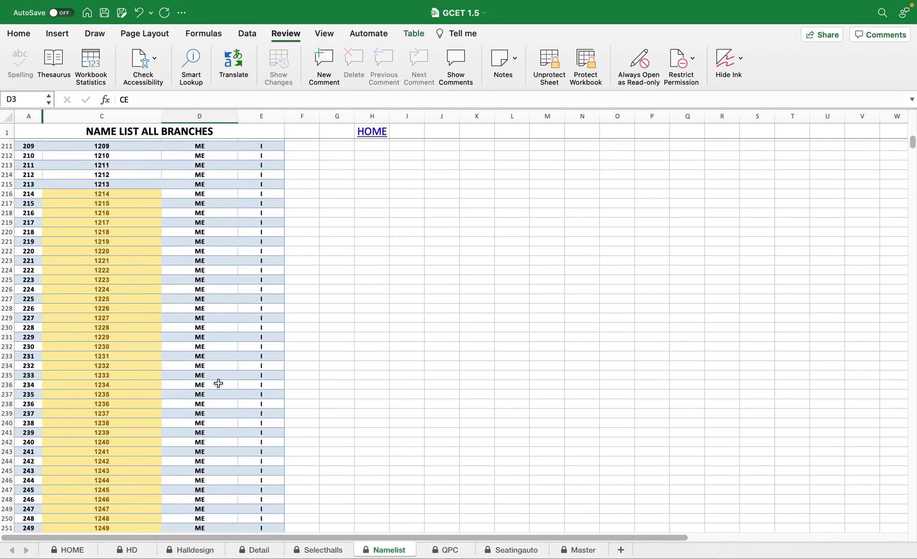
scroll(265, 361, "up", 12)
scroll(265, 360, "up", 6)
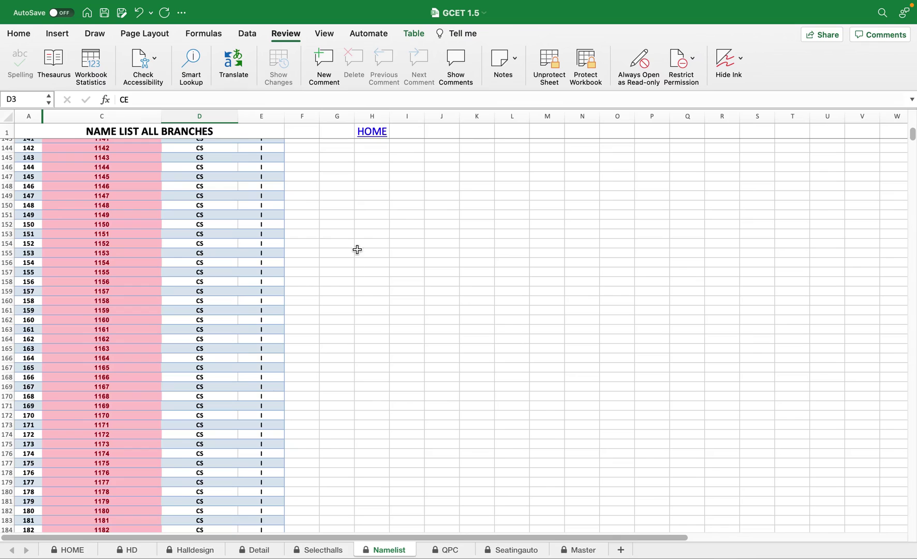
Open Theory Exam Seating from the home page and review the college name, place, exam detail and seating plan fields.
left_click(372, 132)
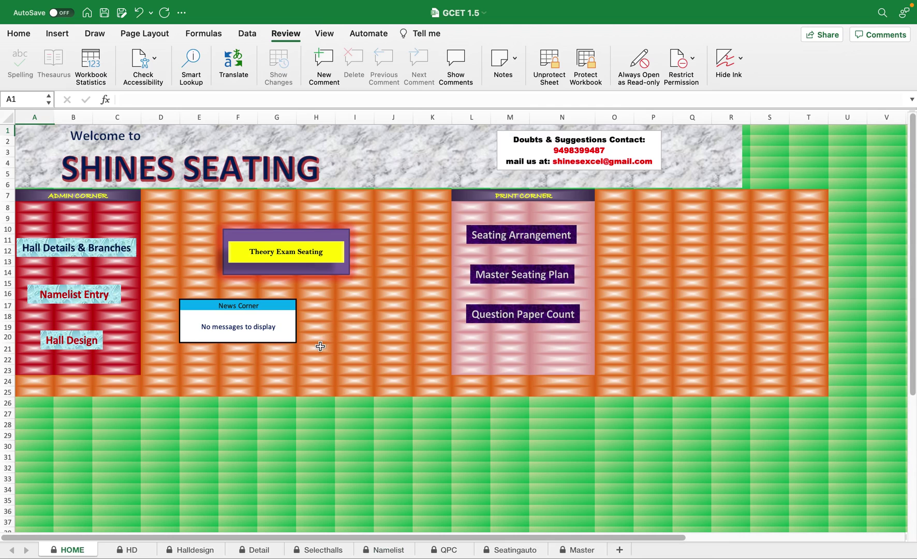
left_click(289, 258)
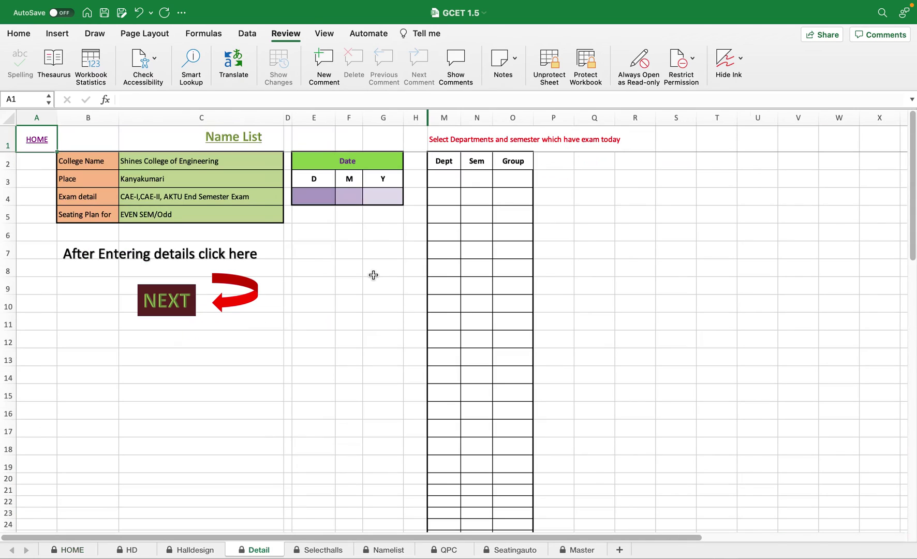
left_click_drag(144, 158, 161, 215)
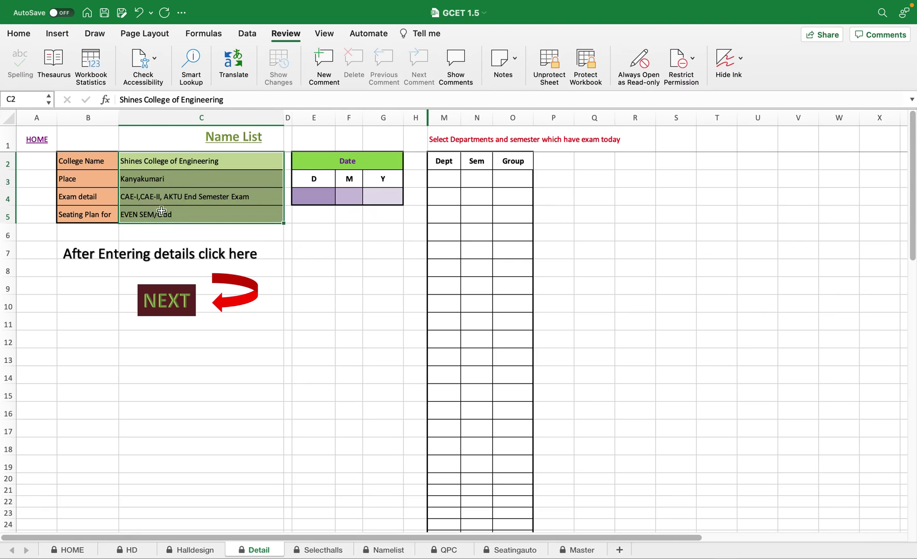
left_click(207, 201)
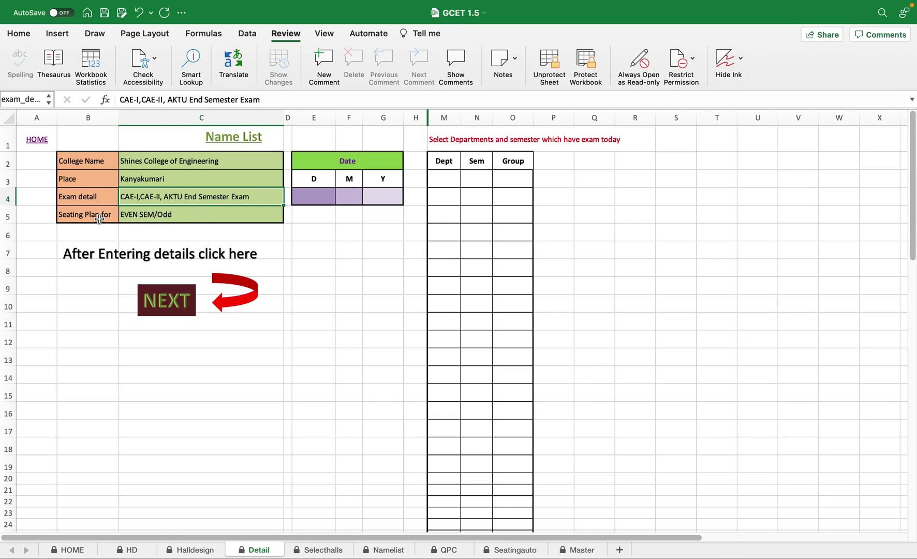
left_click(189, 217)
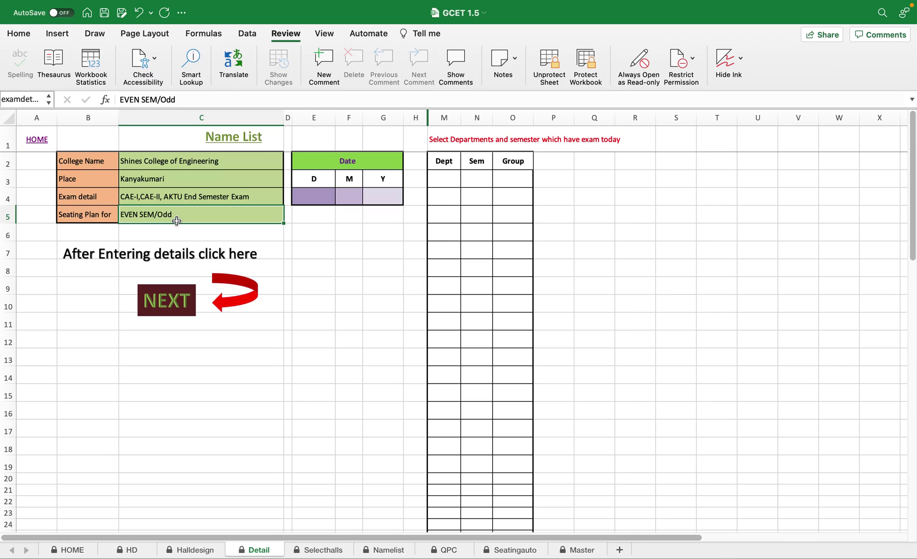
left_click_drag(91, 232, 276, 226)
Set the exam date to day 6, month 2, year 2023.
left_click(316, 197)
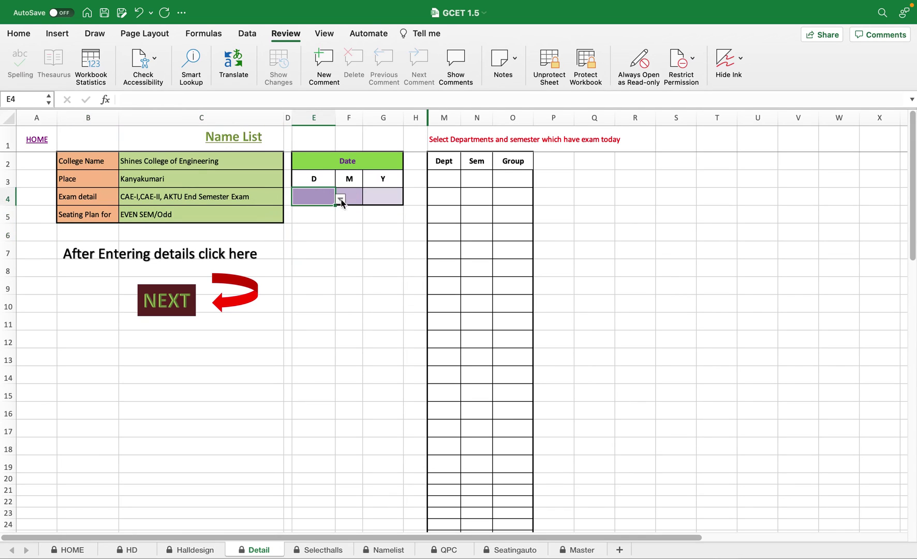
left_click(340, 198)
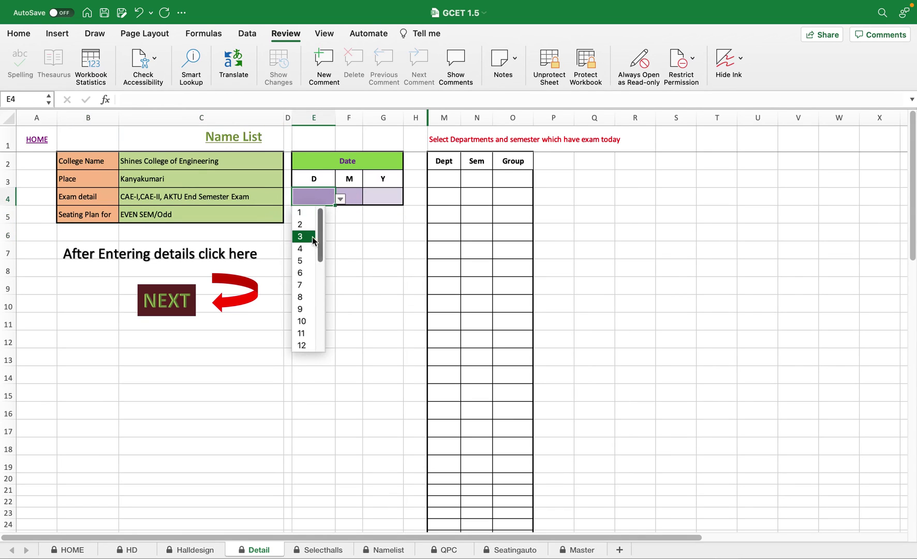
left_click(351, 196)
left_click(367, 199)
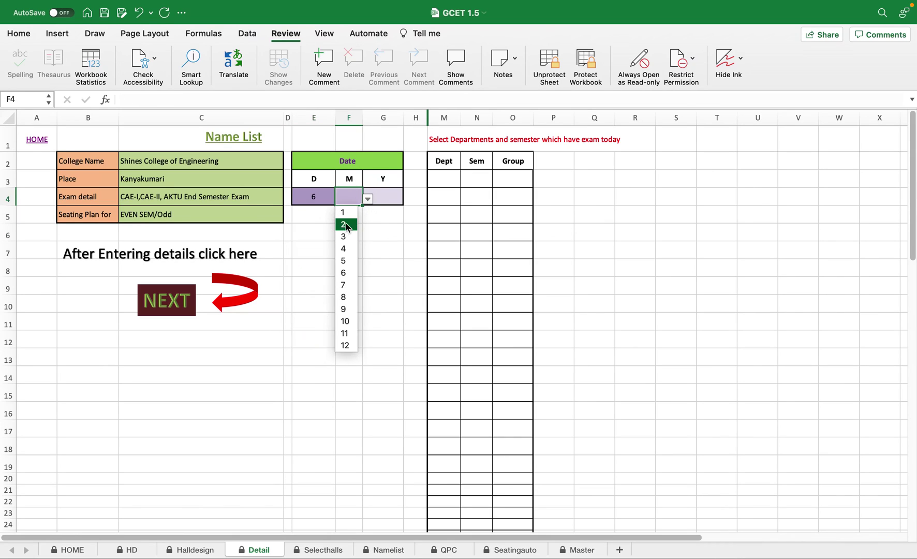
left_click(392, 199)
left_click(408, 199)
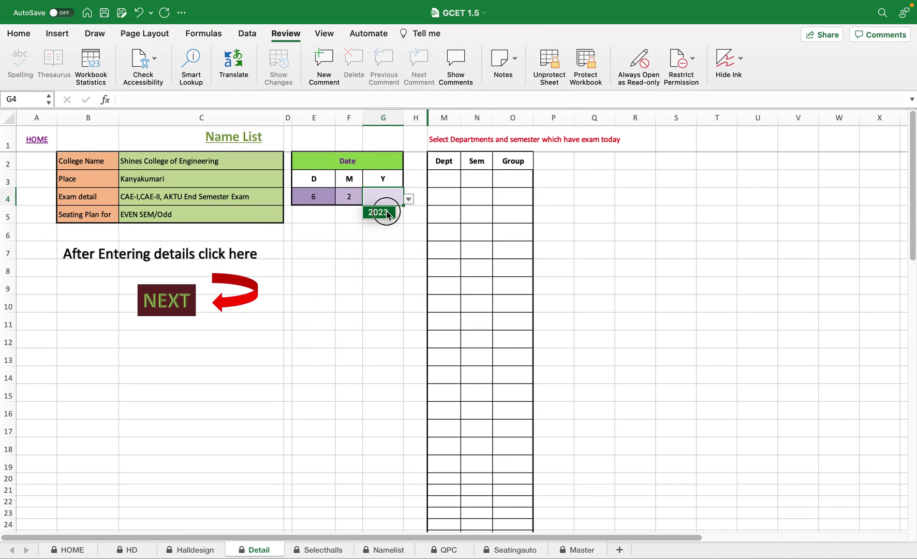
key("Return")
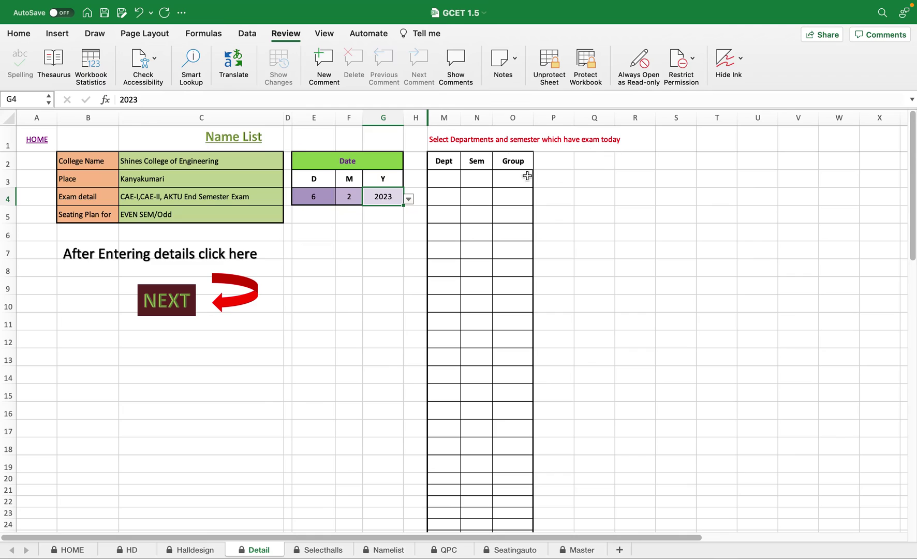
Fill the first row of the exam department table with department CE and semester I.
left_click(449, 182)
left_click(466, 181)
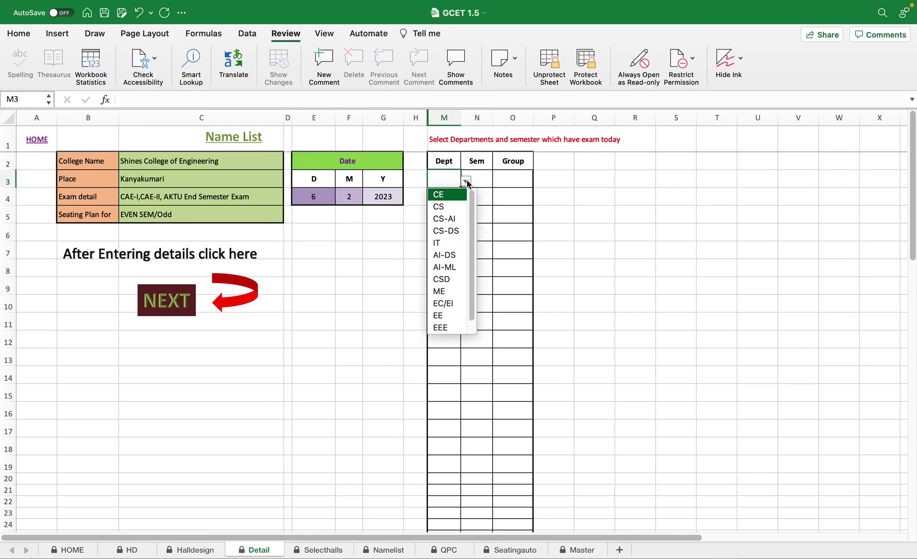
left_click(449, 195)
left_click(477, 179)
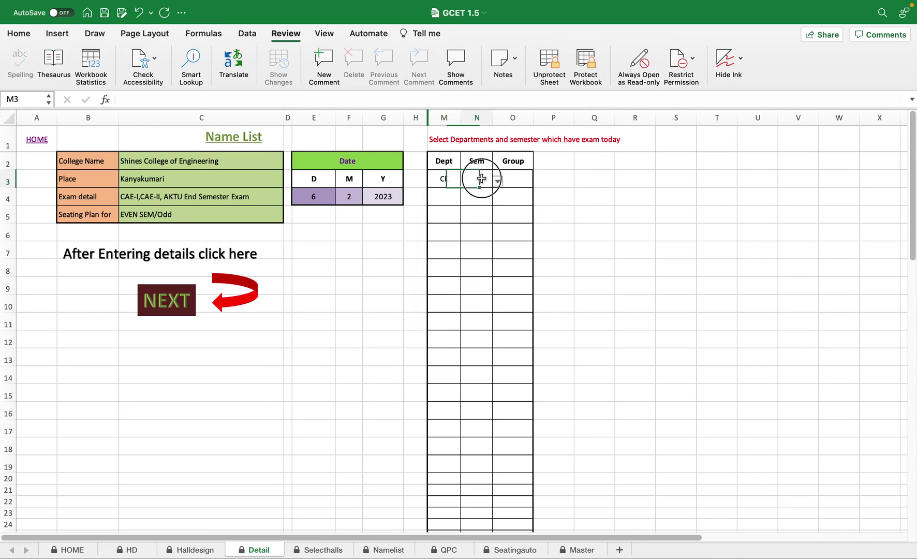
left_click(498, 181)
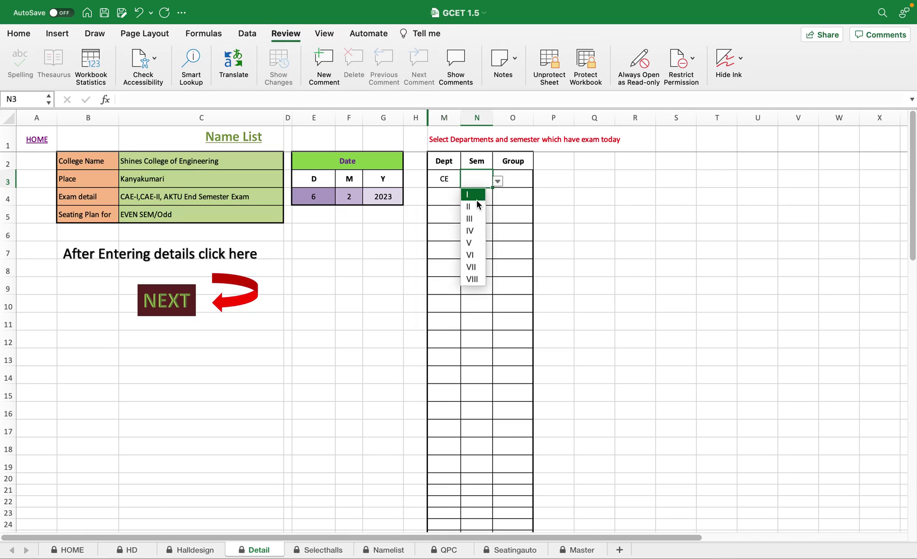
left_click(473, 195)
Fill the second row of the exam department table with department CS and semester I.
left_click(451, 198)
left_click(465, 198)
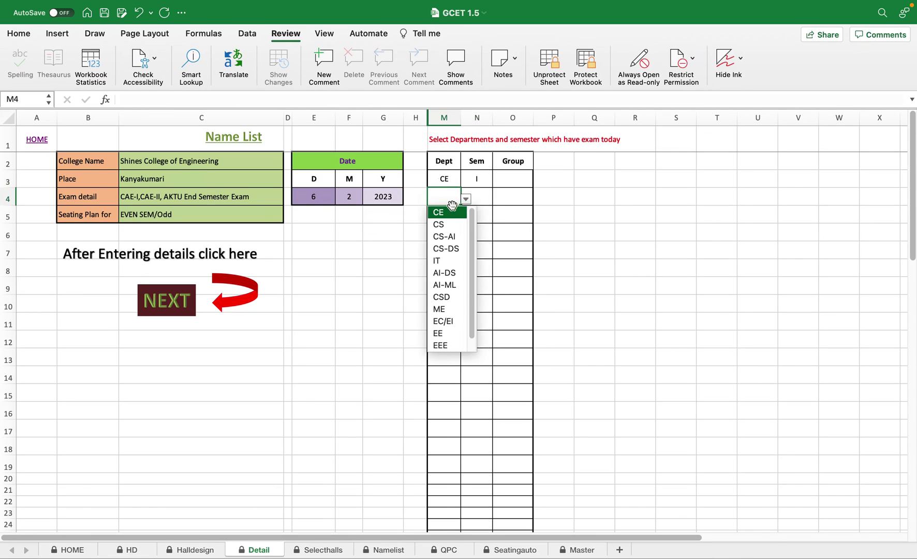
left_click(449, 226)
left_click(483, 196)
left_click(497, 199)
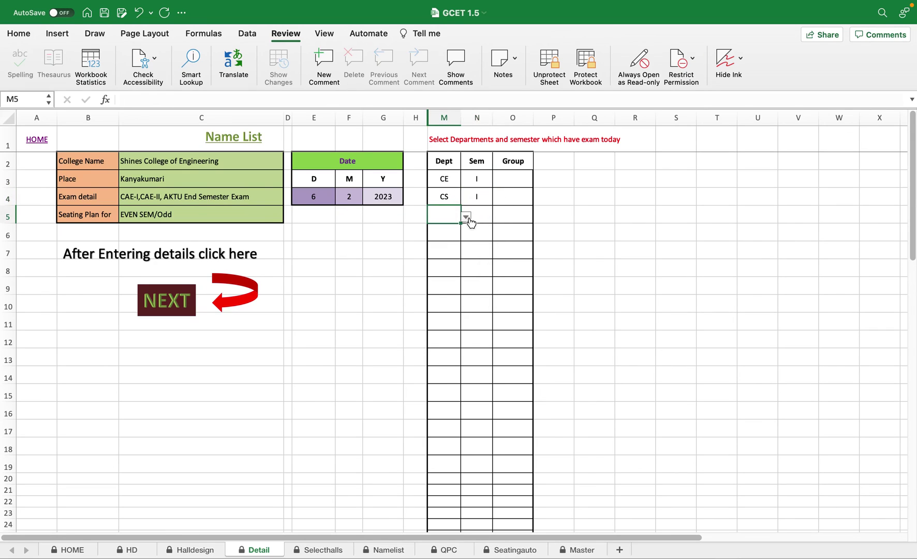
Fill the third row of the exam department table with department ME and semester I.
left_click(466, 216)
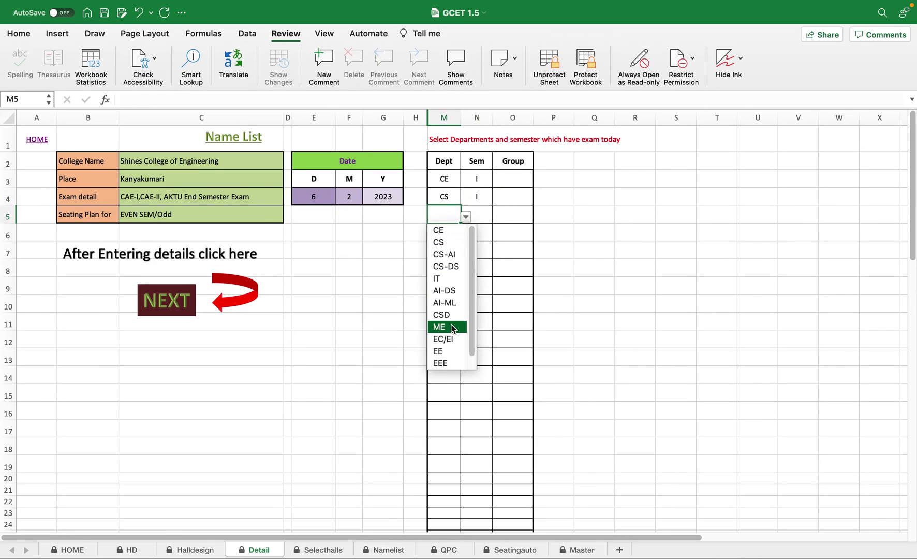
left_click(442, 326)
left_click(480, 214)
left_click(497, 218)
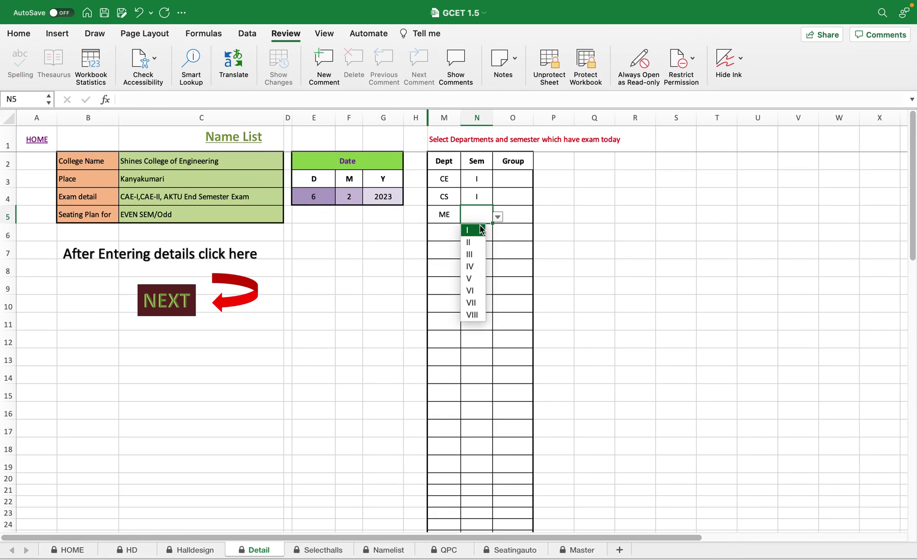
left_click(473, 232)
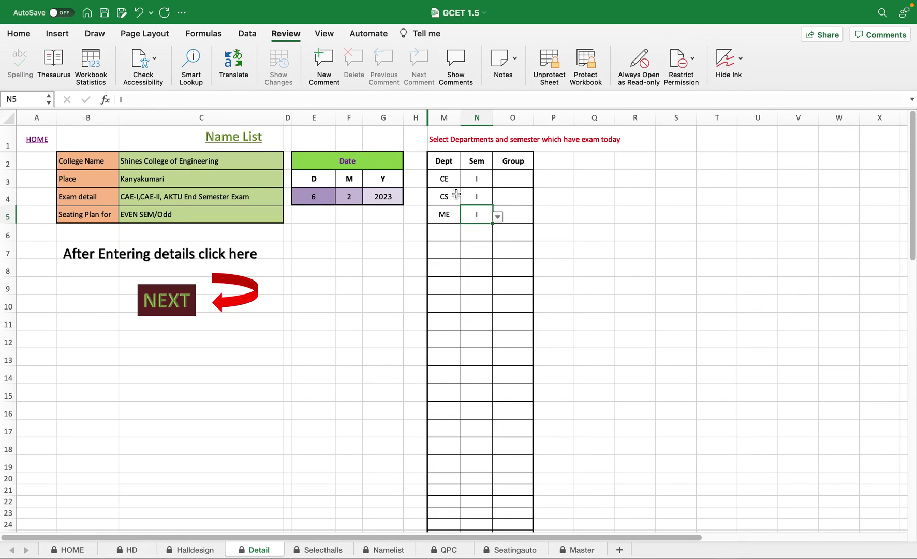
left_click(471, 179)
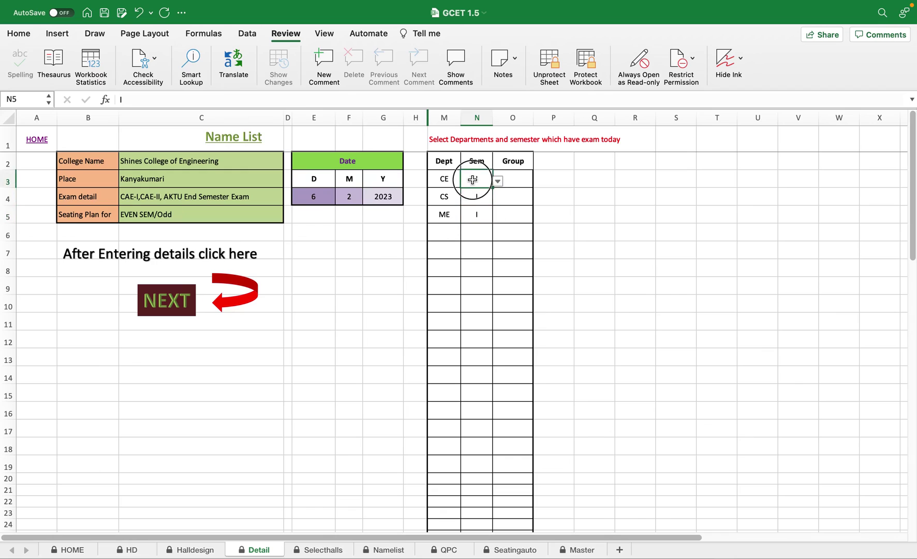
left_click(447, 177)
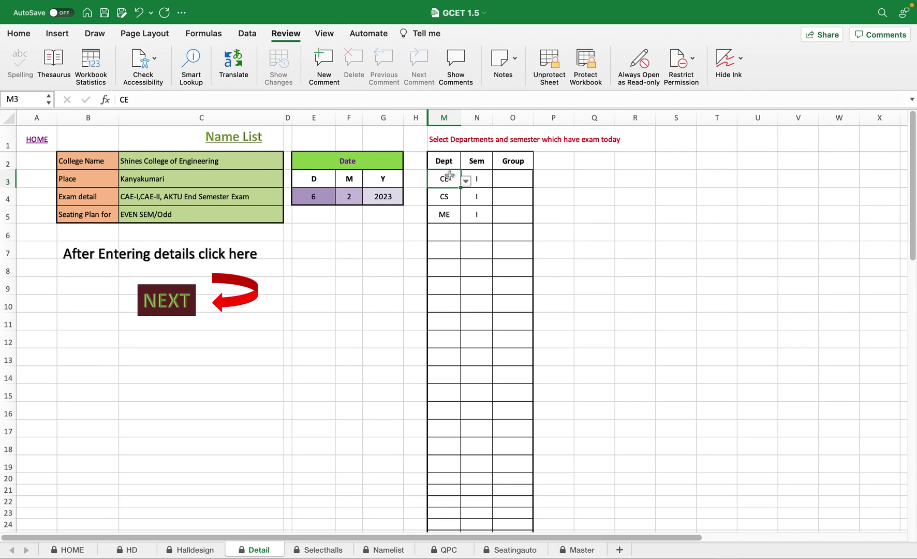
left_click_drag(554, 182, 552, 307)
left_click_drag(590, 175, 591, 301)
left_click_drag(554, 183, 551, 312)
left_click_drag(590, 182, 595, 323)
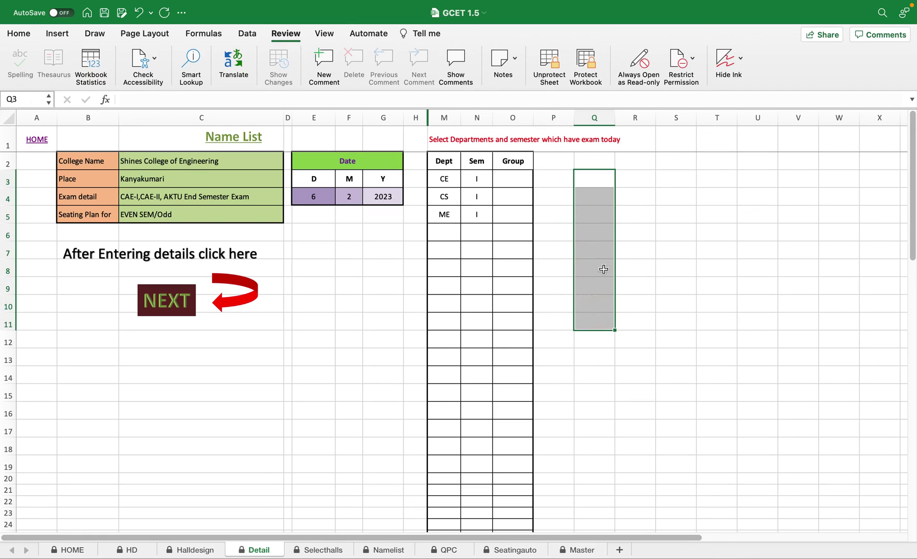
left_click_drag(643, 178, 653, 278)
left_click_drag(690, 216, 691, 286)
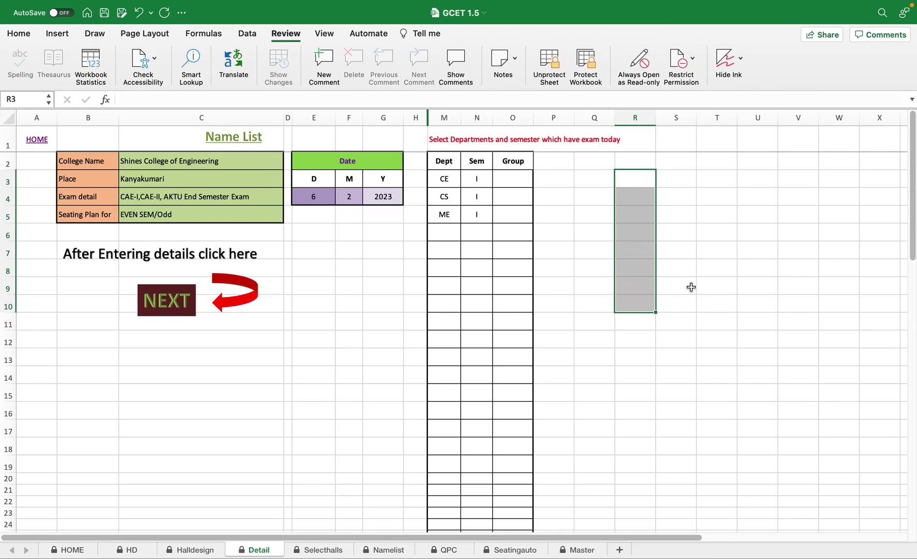
Assign Group1 to department CE and Group2 to departments CS and ME in the exam department table.
left_click(523, 180)
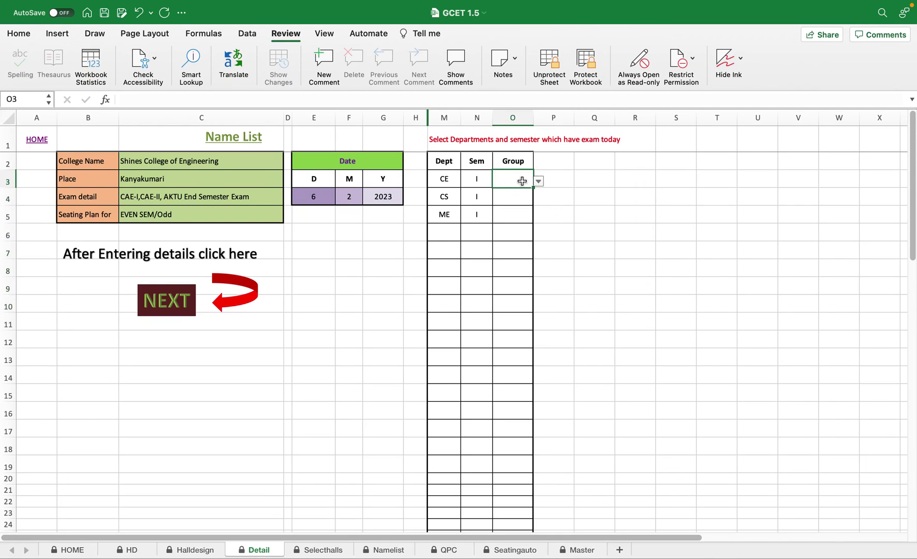
left_click(539, 180)
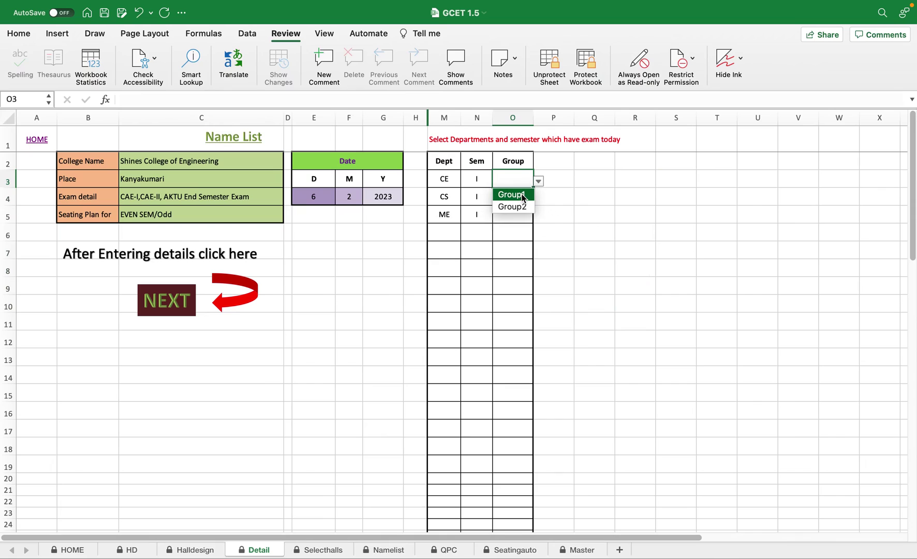
left_click(511, 195)
left_click(525, 195)
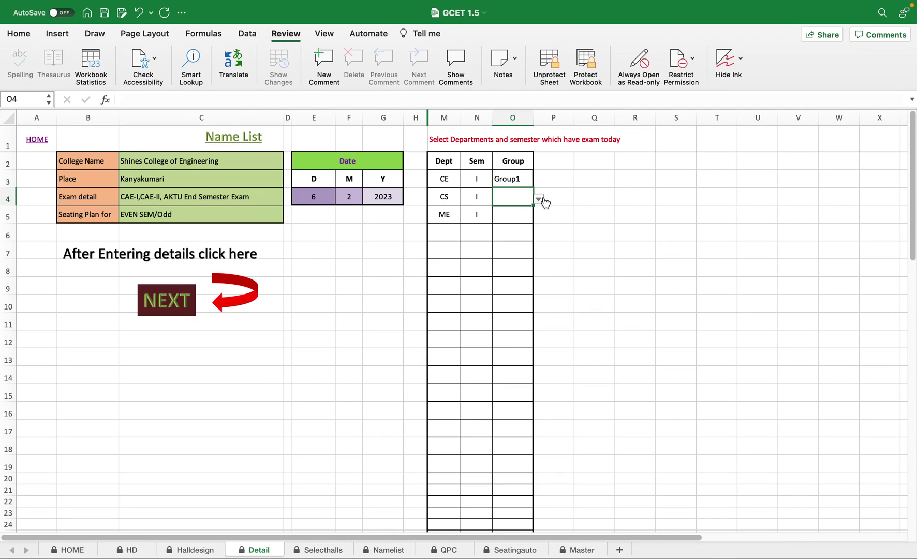
left_click(538, 199)
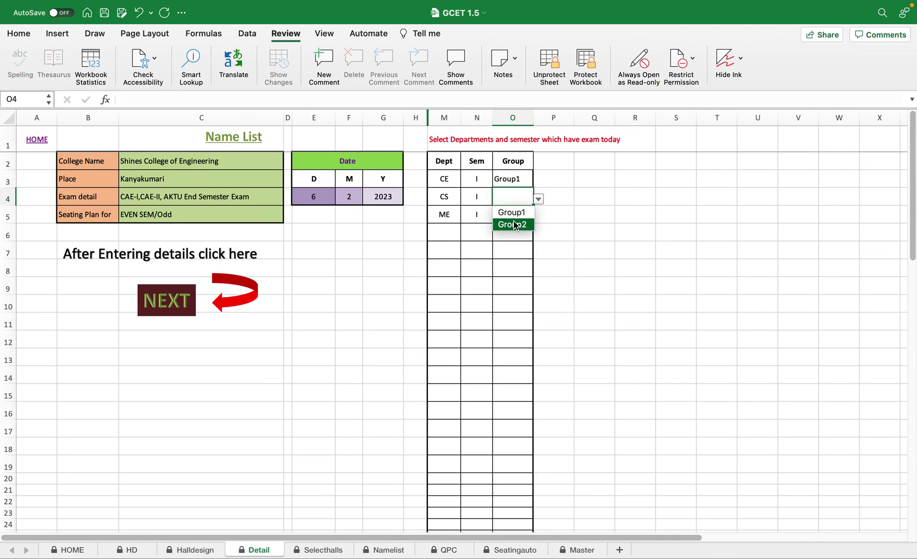
left_click(511, 223)
left_click(526, 214)
left_click(538, 217)
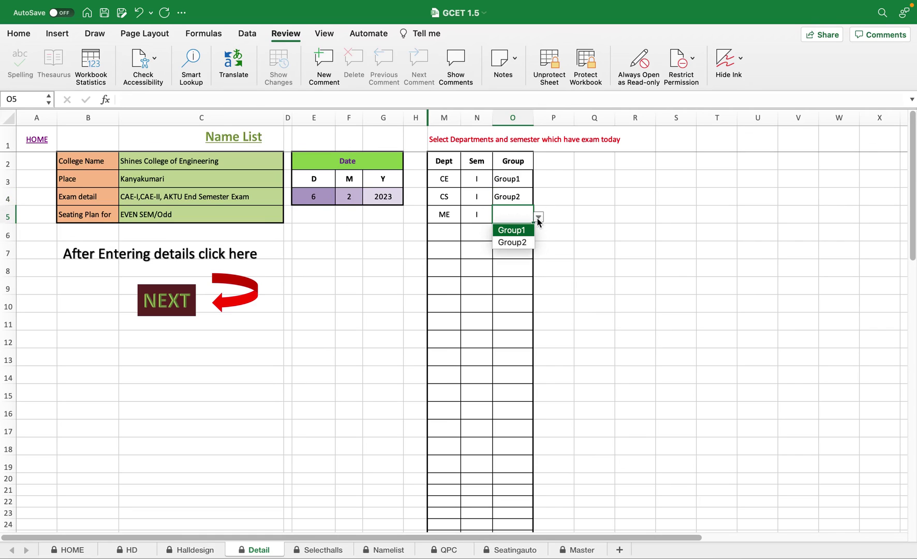
key("Return")
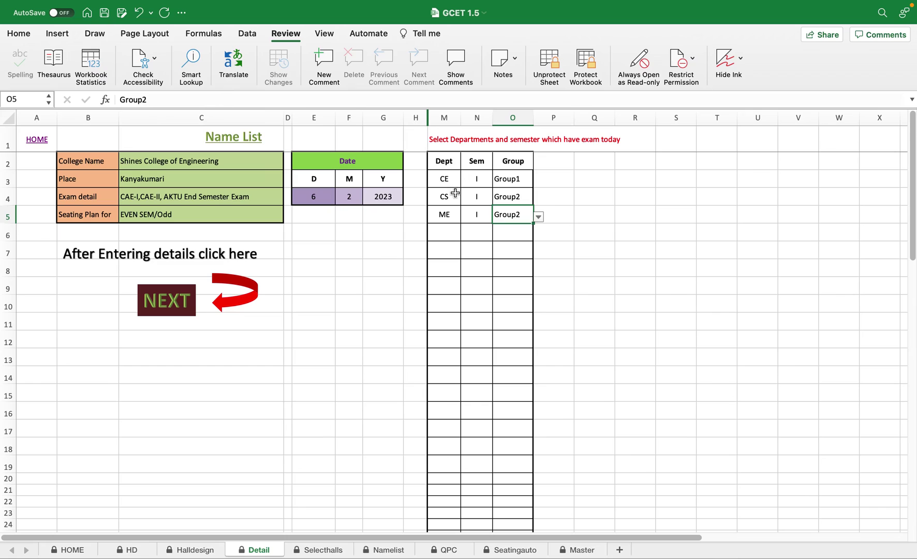
left_click(596, 177)
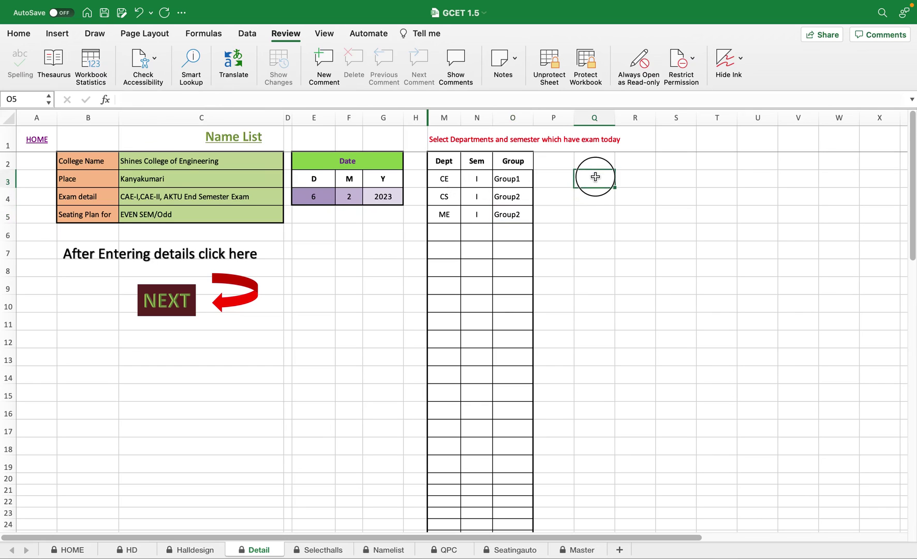
left_click_drag(595, 177, 596, 305)
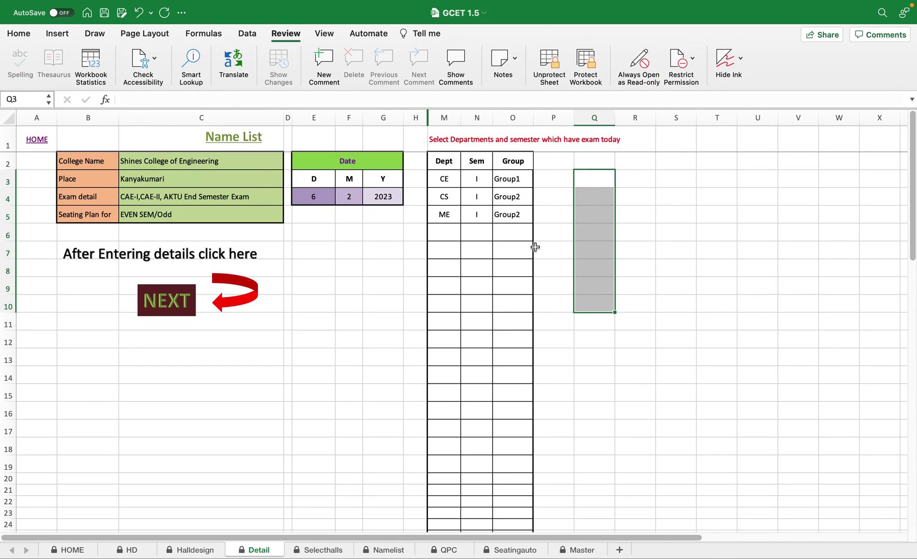
left_click_drag(451, 216, 514, 214)
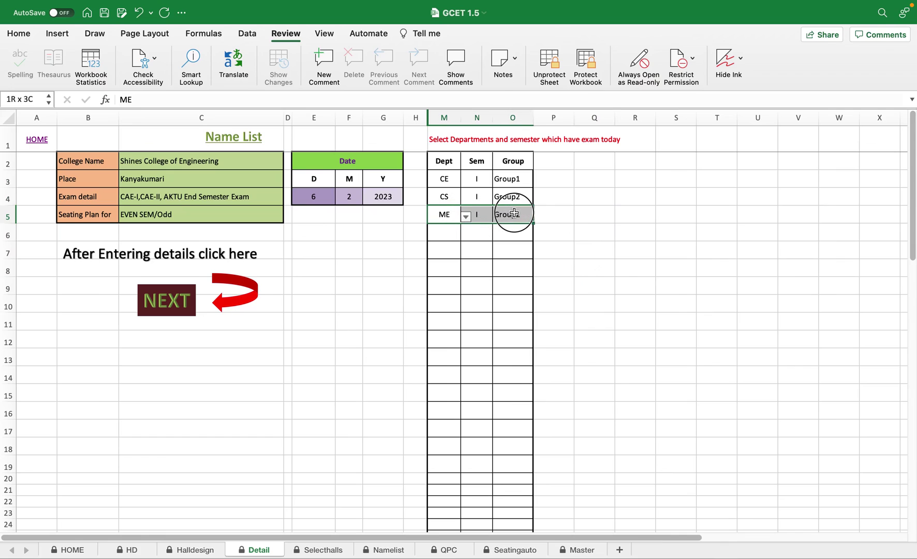
left_click(603, 240)
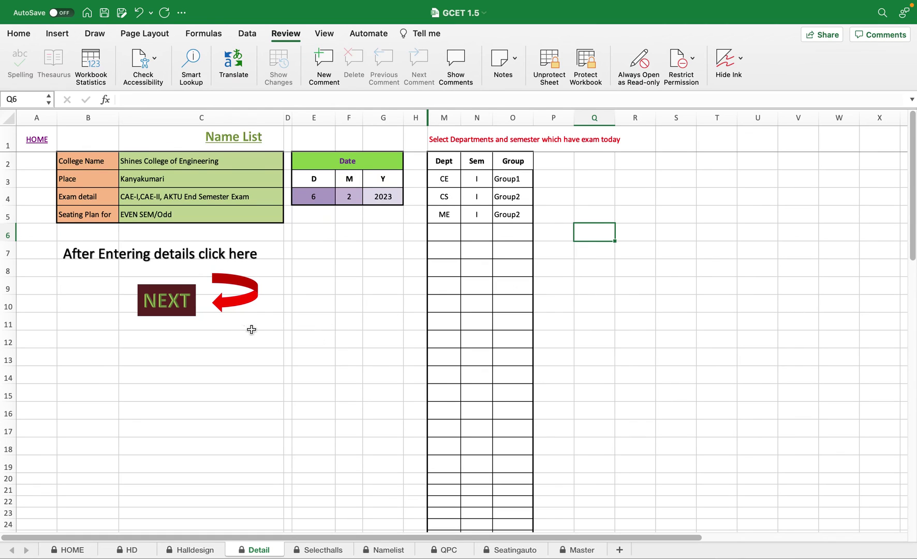
Proceed to the hall selection sheet and clear the Yes marks of halls A-109 to A-211, C-101 and Hall60.
left_click(174, 304)
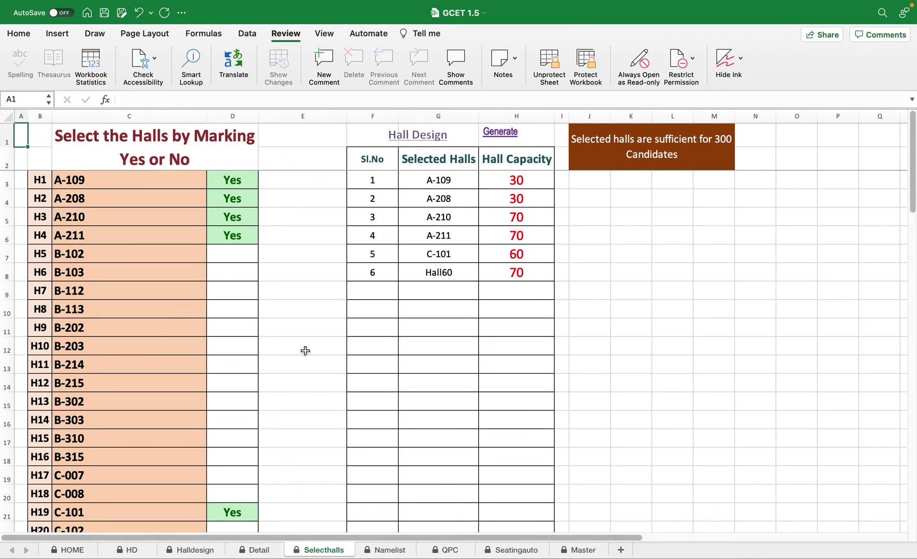
left_click_drag(240, 179, 243, 230)
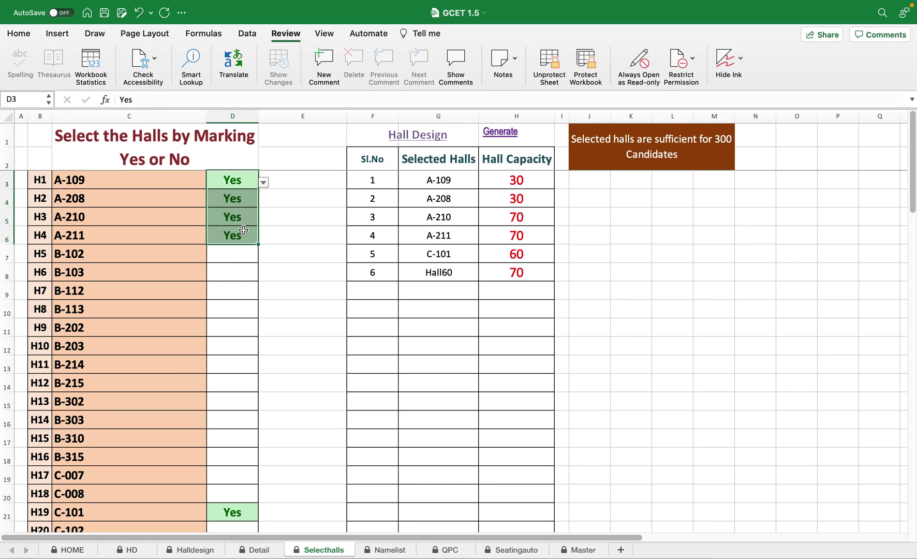
key("Delete")
scroll(240, 281, "down", 3)
left_click(250, 380)
key("Delete")
scroll(246, 418, "down", 14)
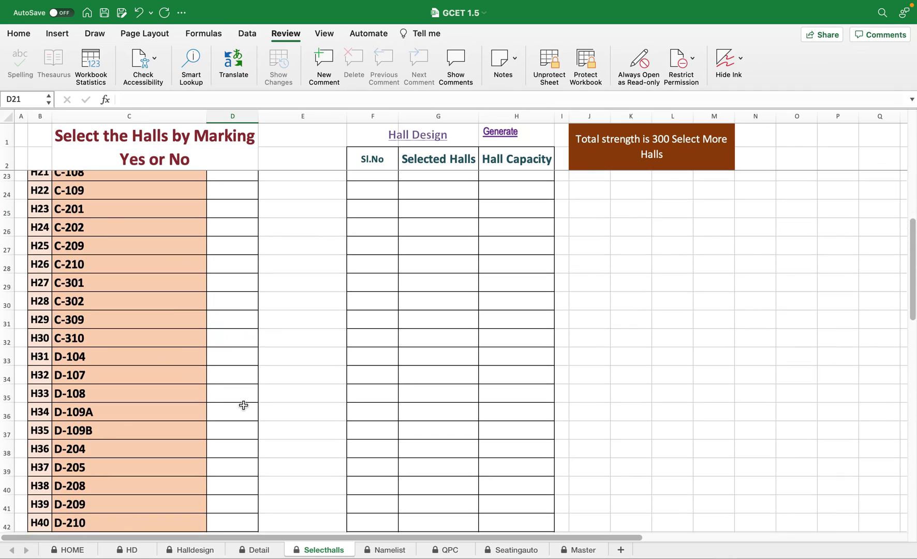
left_click(238, 380)
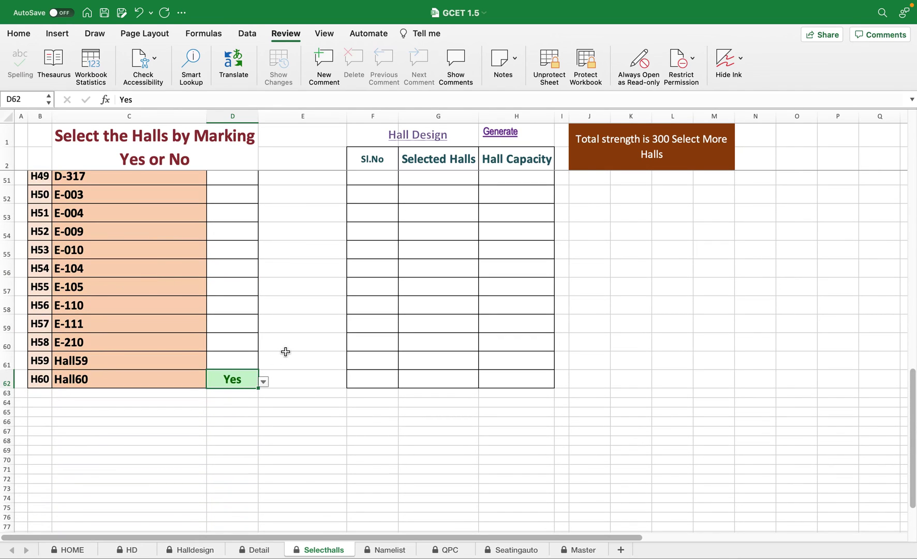
key("Delete")
scroll(301, 273, "up", 11)
scroll(302, 274, "up", 5)
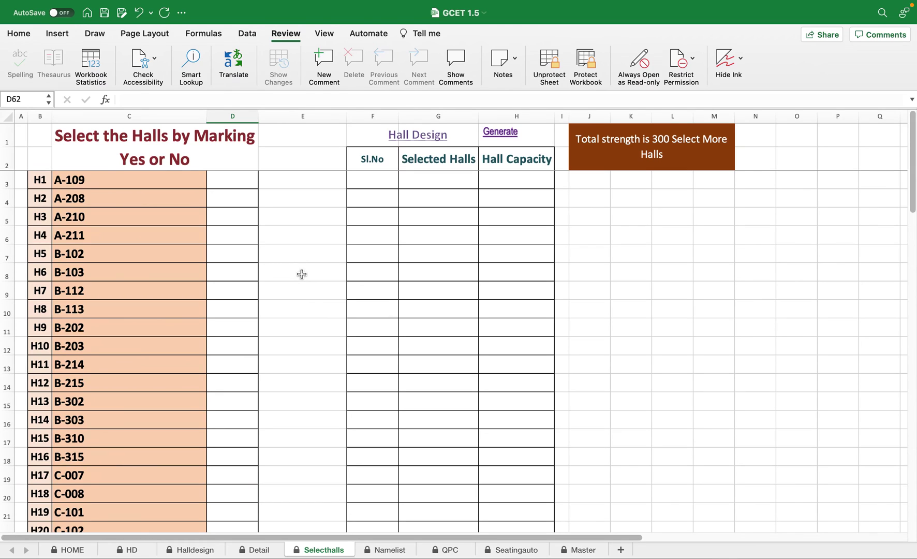
Mark hall A-109 as Yes in the hall selection list.
left_click(223, 184)
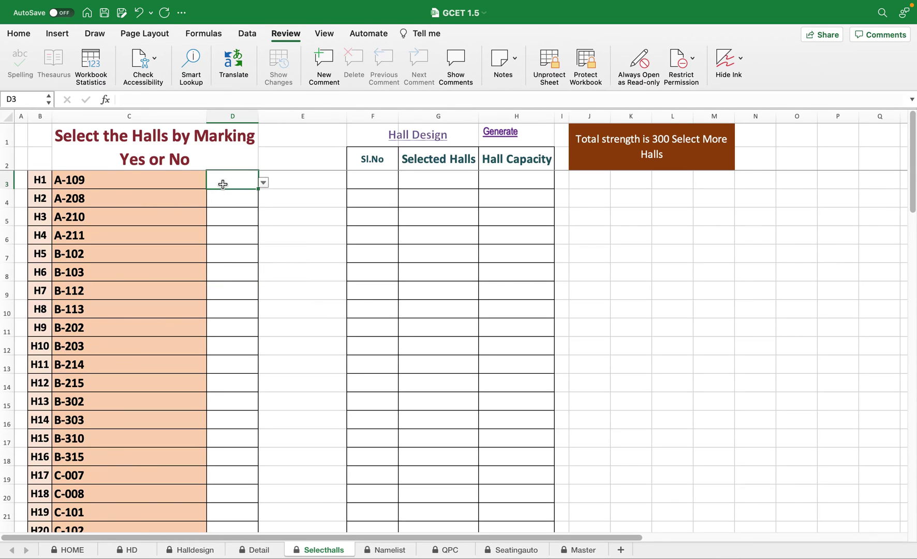
left_click(666, 145)
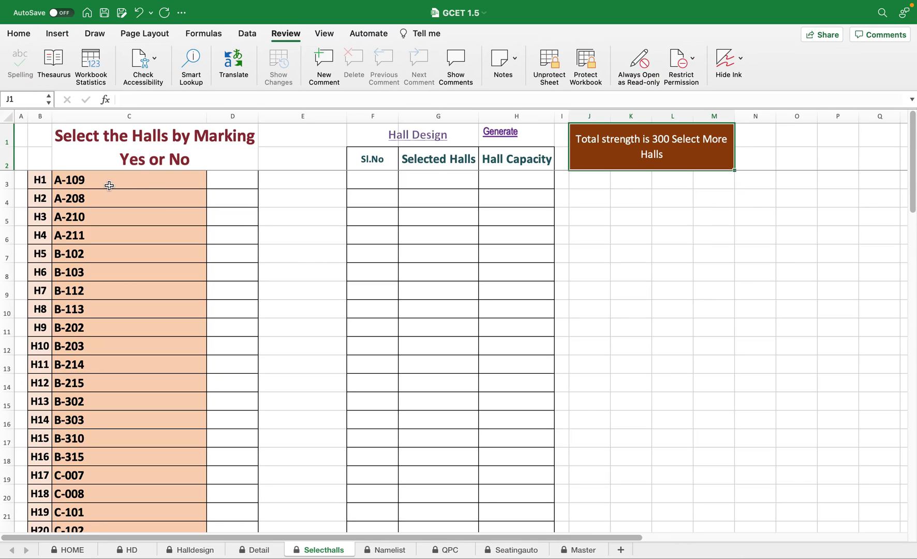
left_click(225, 180)
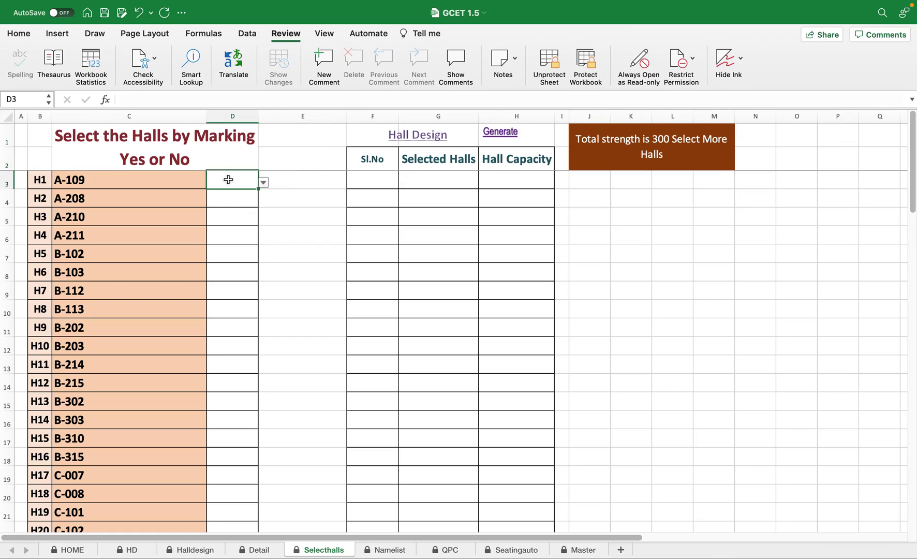
left_click(264, 183)
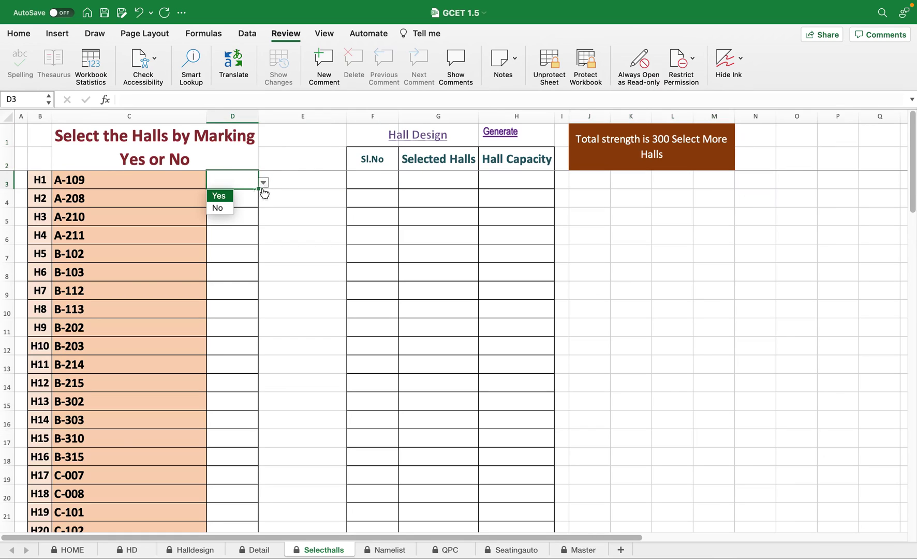
left_click(220, 197)
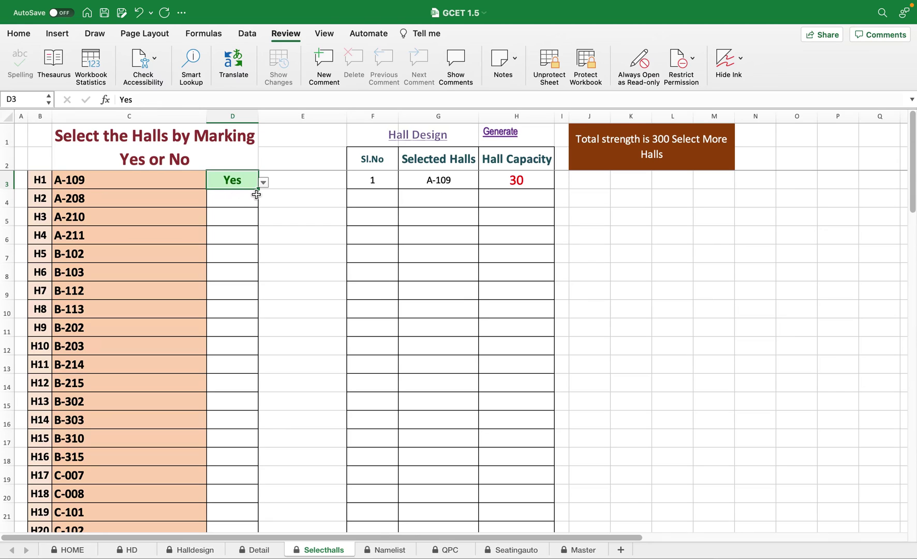
Extend the Yes mark from A-109 down through halls A-208, A-210, A-211, B-102 and B-103.
left_click_drag(257, 190, 257, 205)
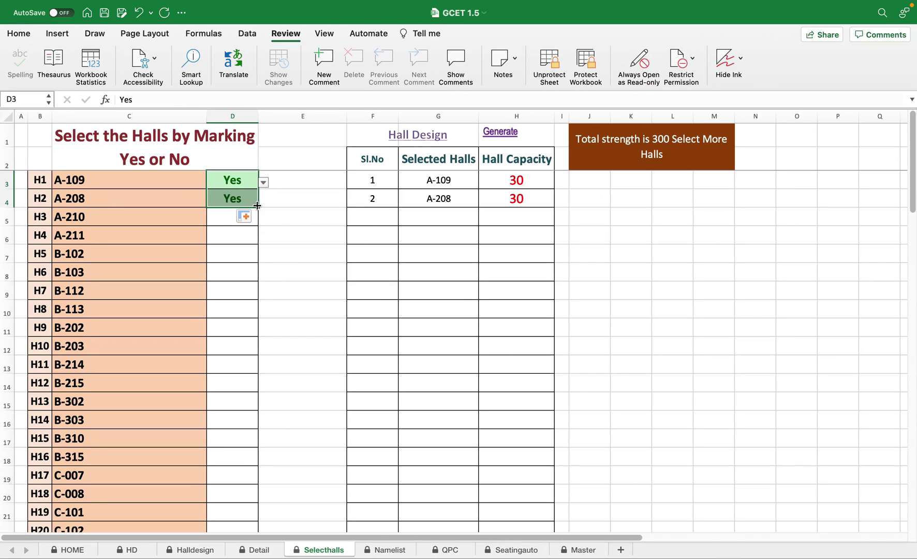
left_click_drag(258, 209, 258, 220)
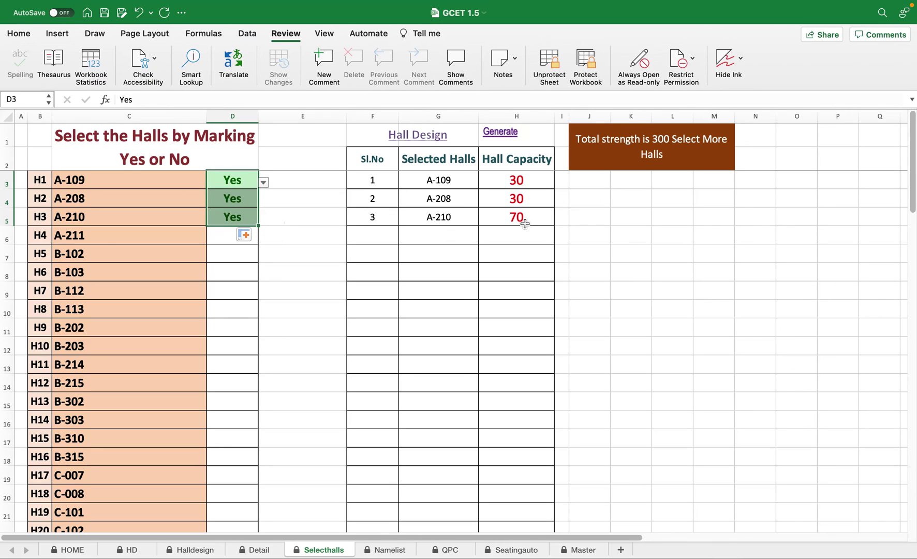
left_click_drag(256, 226, 256, 264)
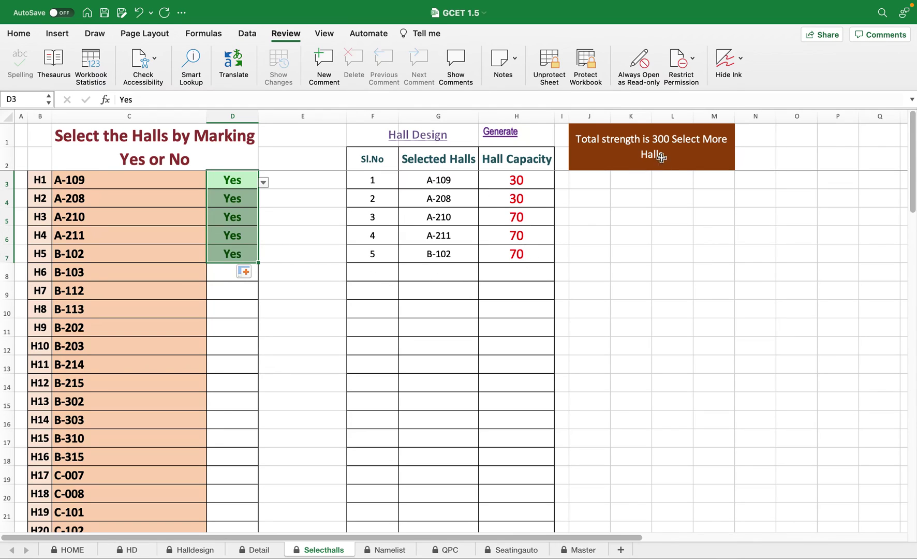
left_click(259, 262)
left_click_drag(258, 262, 262, 280)
left_click_drag(301, 315, 301, 314)
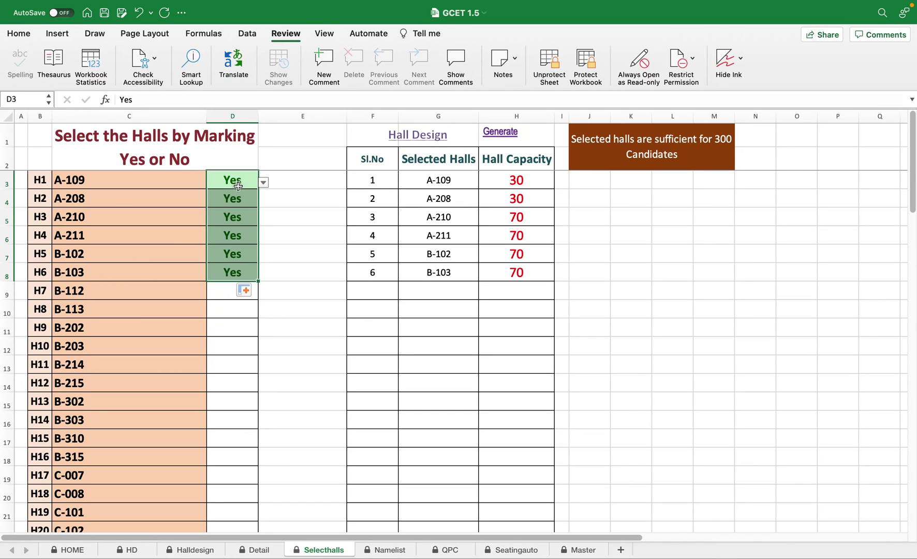
Check the hall list and selected hall capacities, and generate the seating plan for the selected halls.
scroll(226, 366, "down", 15)
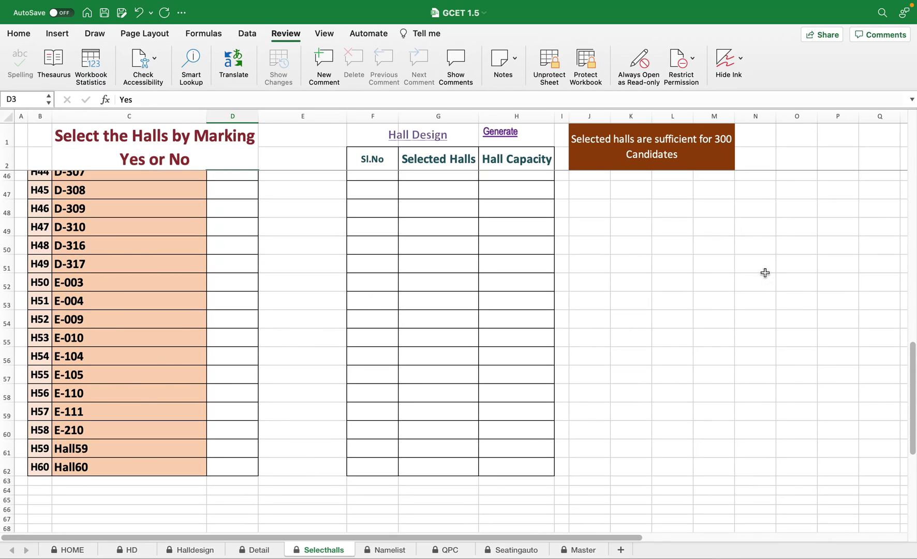
left_click_drag(912, 364, 913, 99)
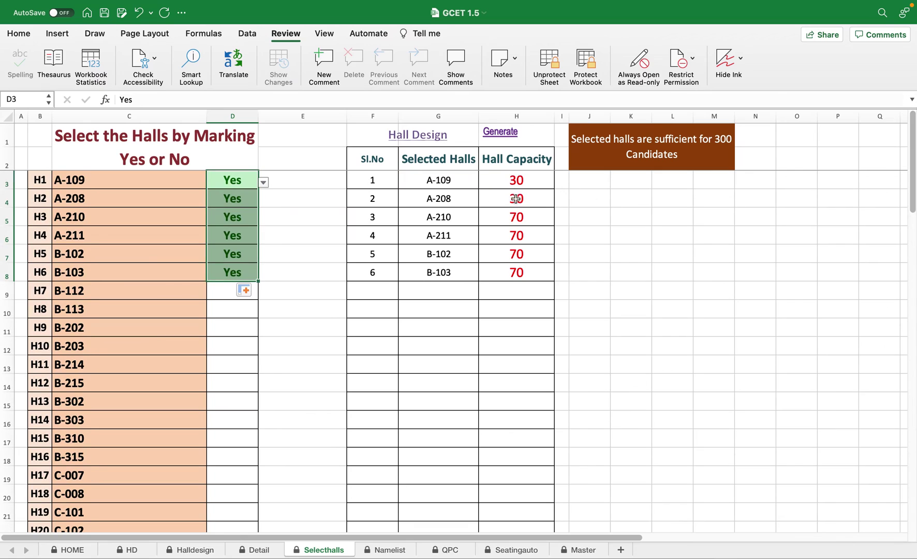
left_click_drag(409, 176, 524, 276)
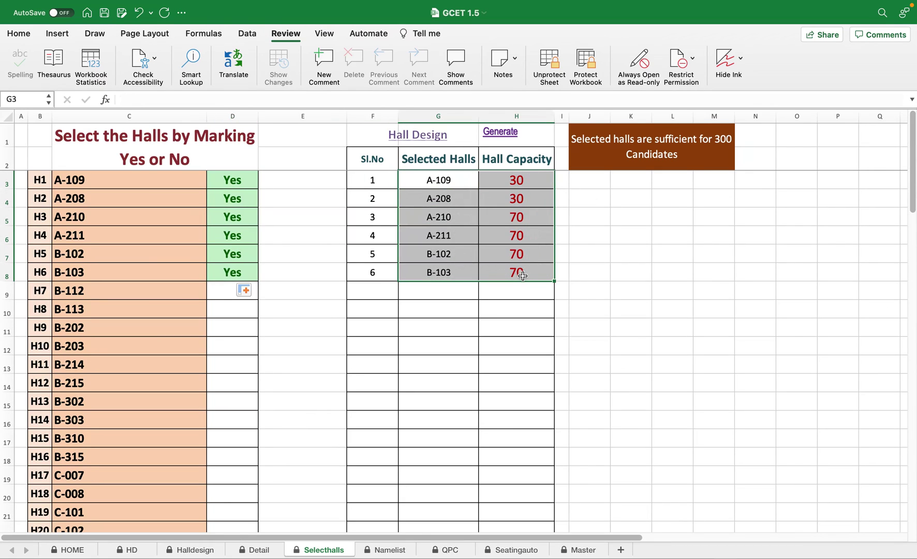
left_click(502, 133)
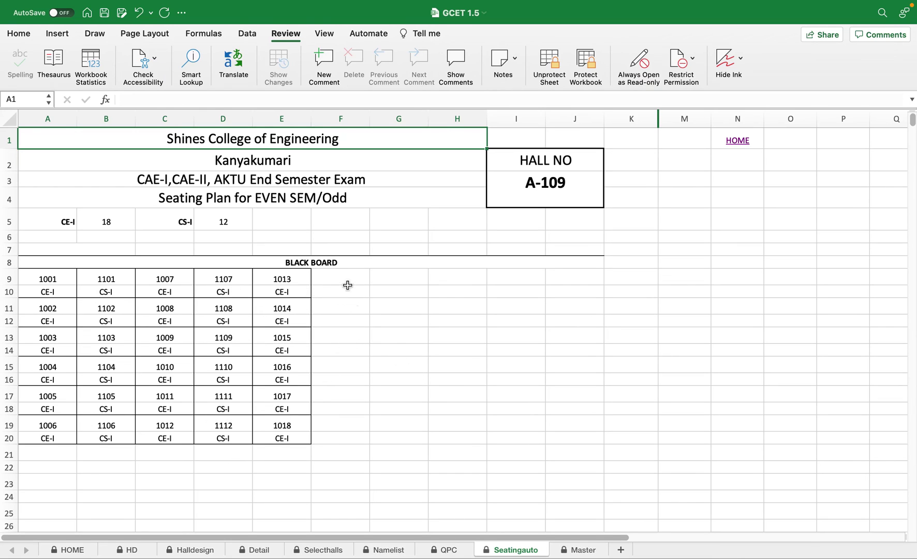
Return to the hall details sheet through the home page and set hall A-109 to 9 rows and 8 columns.
left_click(738, 141)
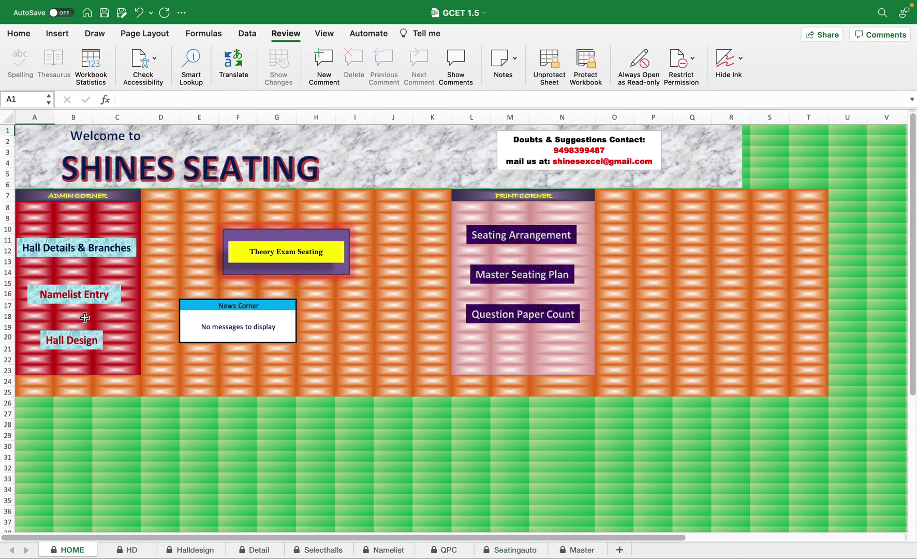
left_click(83, 253)
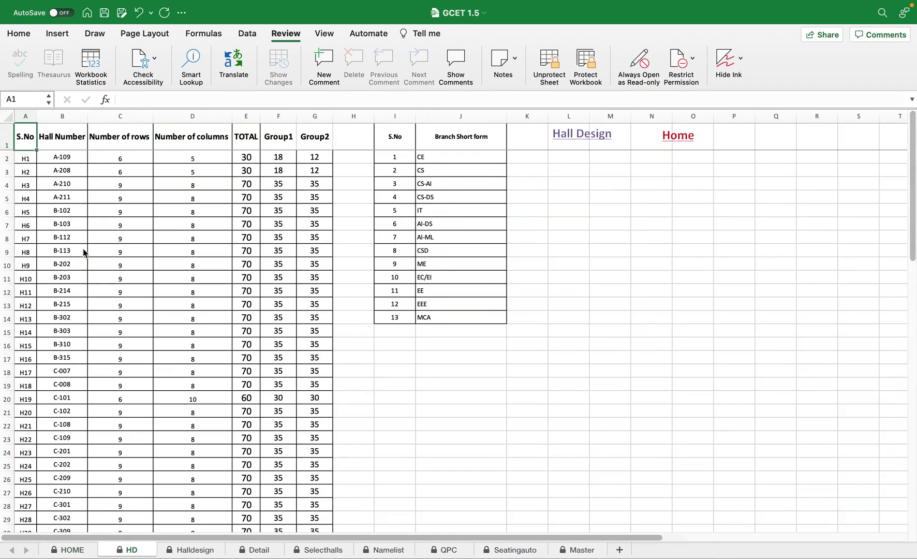
left_click(128, 155)
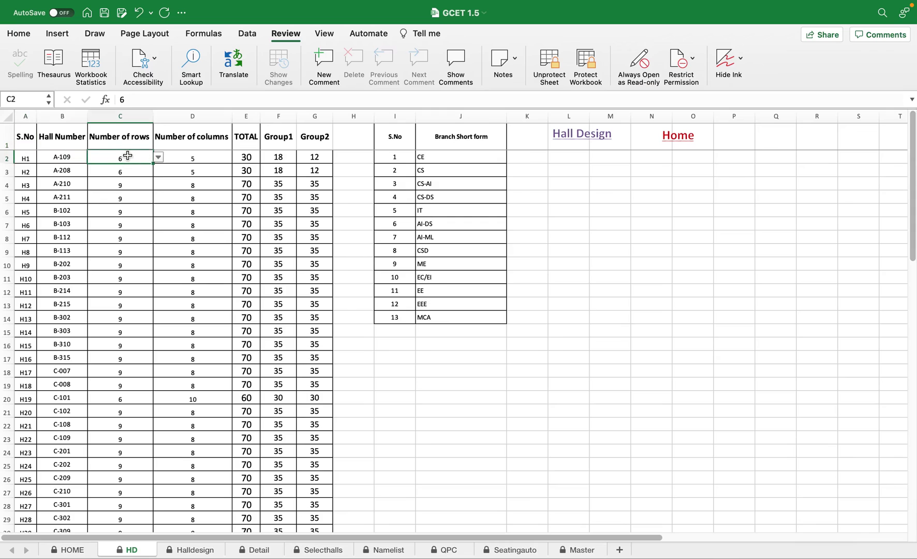
left_click(158, 157)
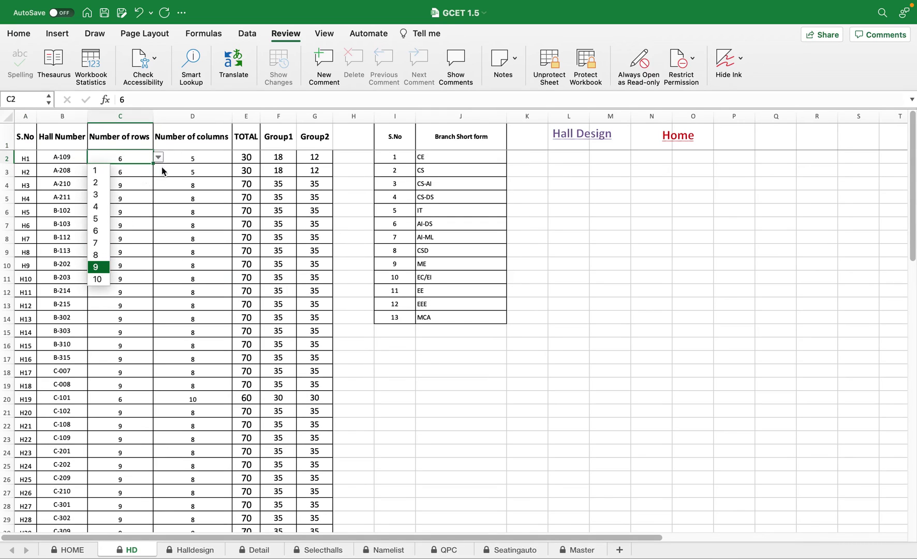
key("Return")
left_click(205, 155)
left_click(237, 157)
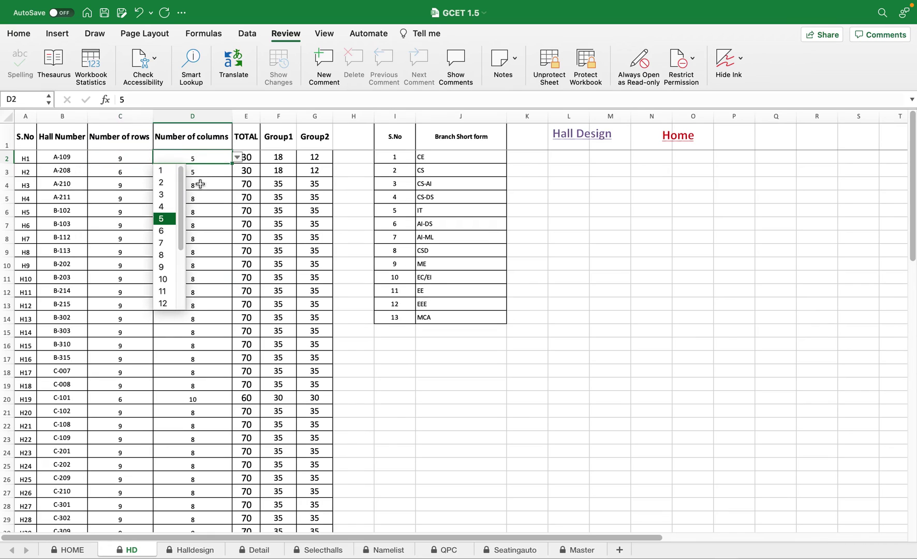
key("Return")
Set the total capacity of hall A-109 to 72.
left_click(254, 155)
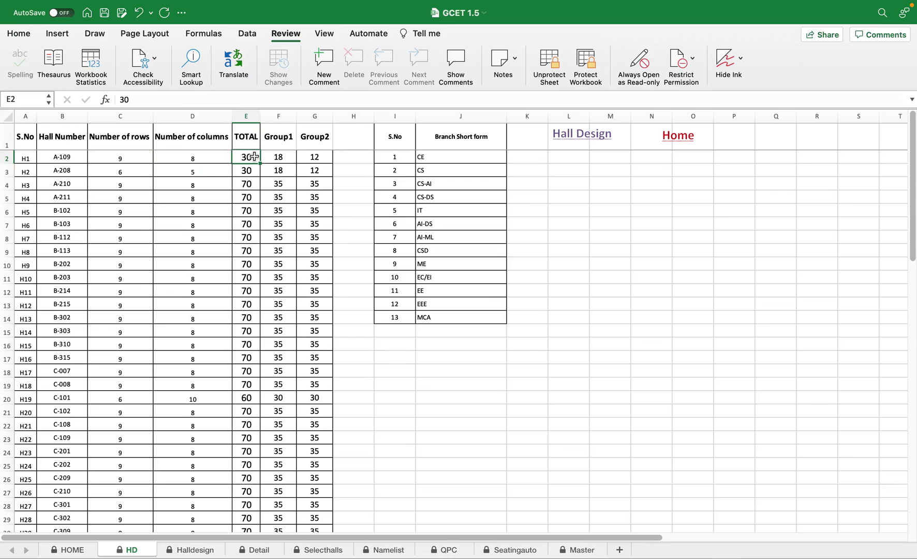
type("72")
key("Return")
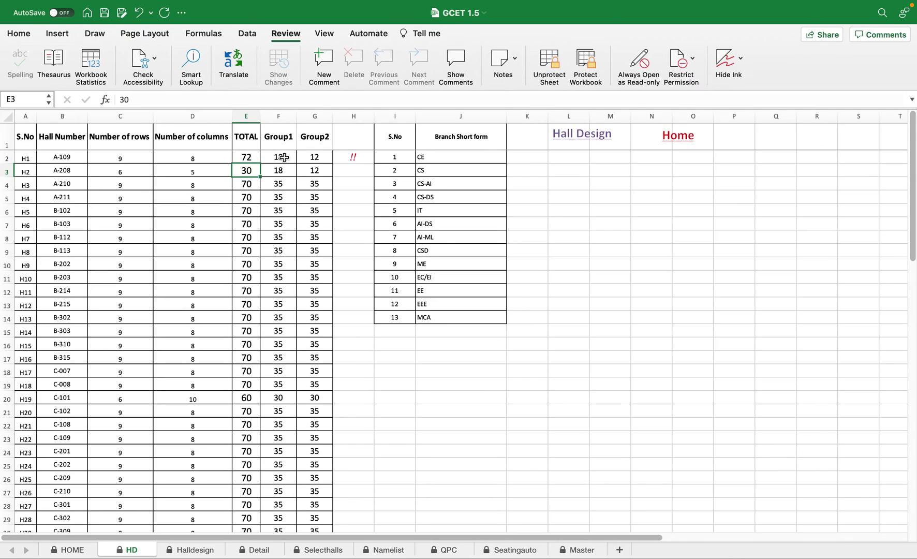
Set both the Group1 and Group2 capacities of hall A-109 to 36.
left_click(284, 158)
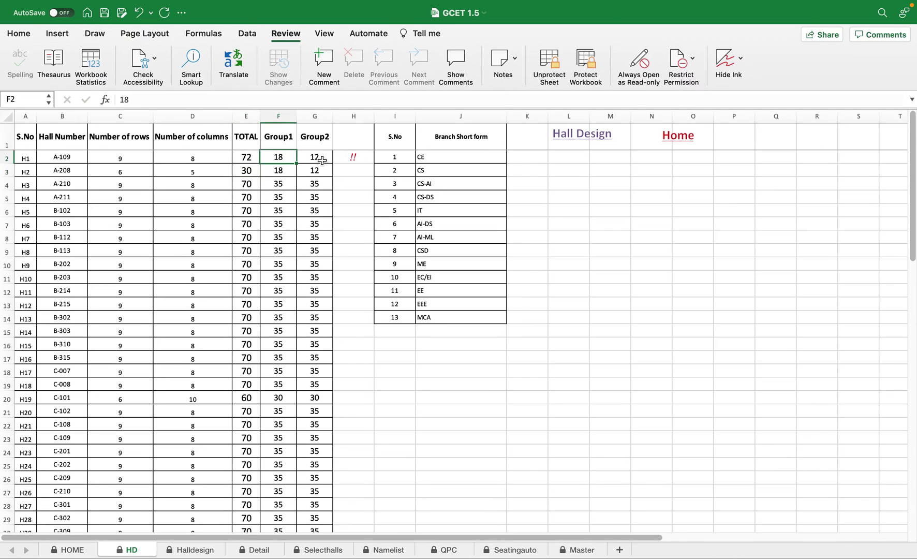
left_click(361, 160)
left_click(277, 156)
type("36")
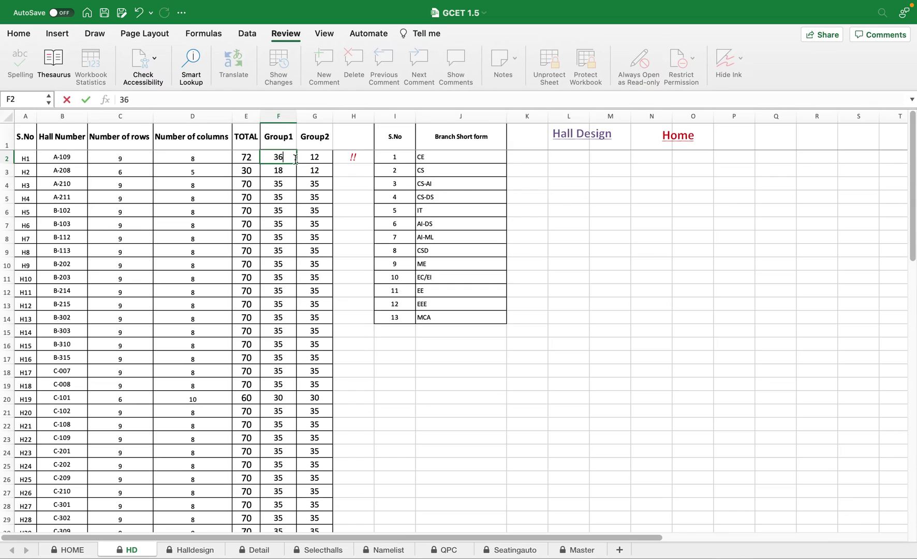
left_click(311, 157)
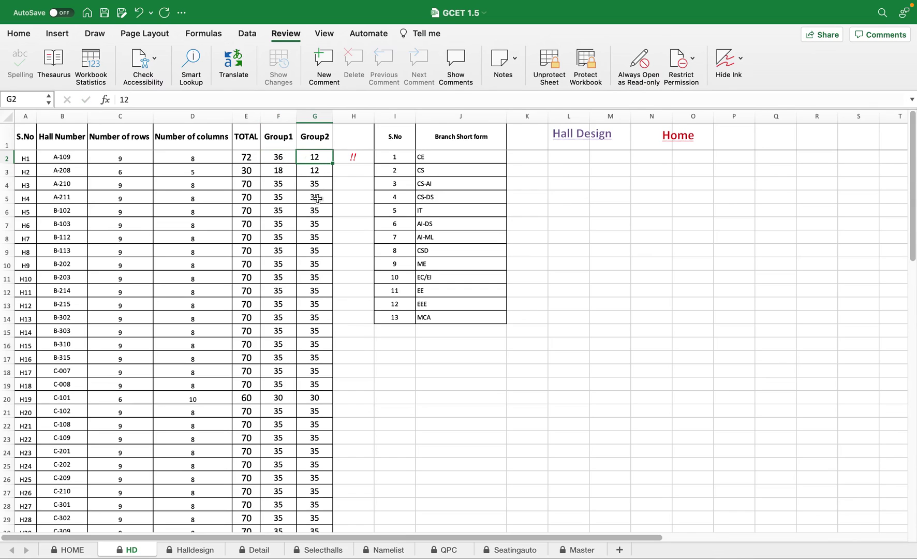
type("36")
key("Return")
left_click(359, 156)
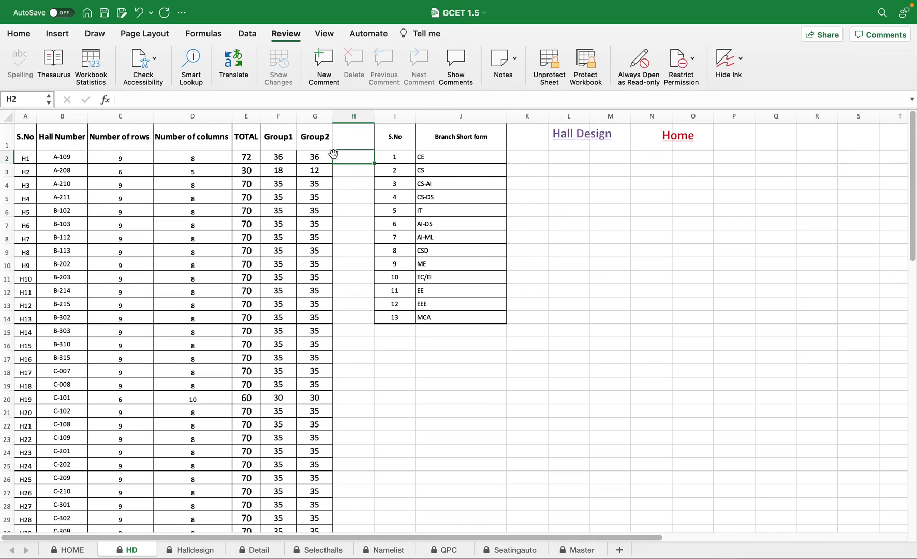
left_click_drag(281, 157, 304, 157)
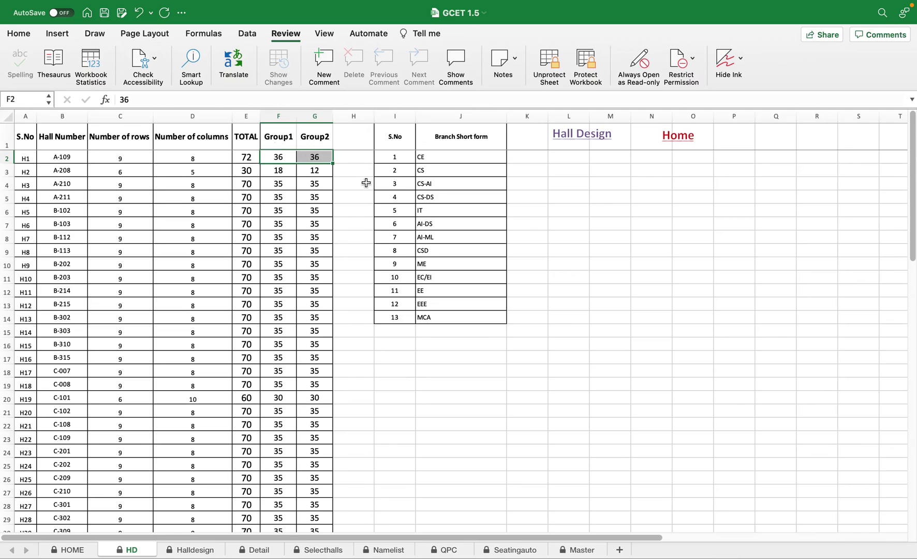
Open the hall design sheet and fill hall A-109's seat grid with Yes marks across Row1 to Row9 and columns C1 to C8.
left_click(597, 133)
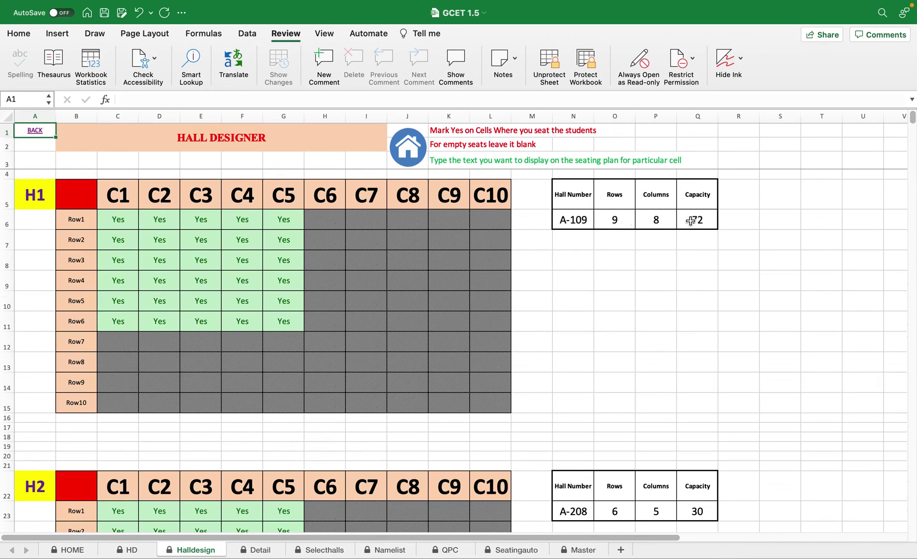
left_click(294, 225)
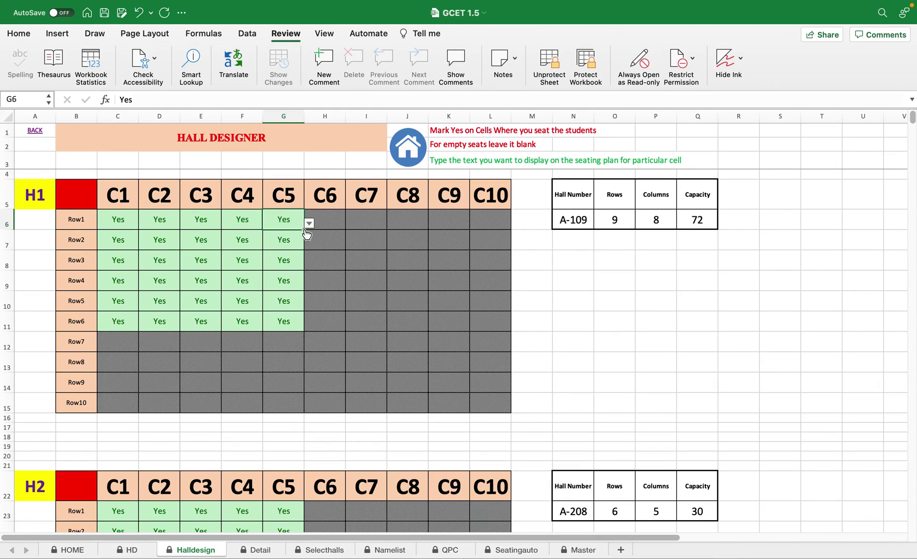
left_click_drag(305, 229, 466, 239)
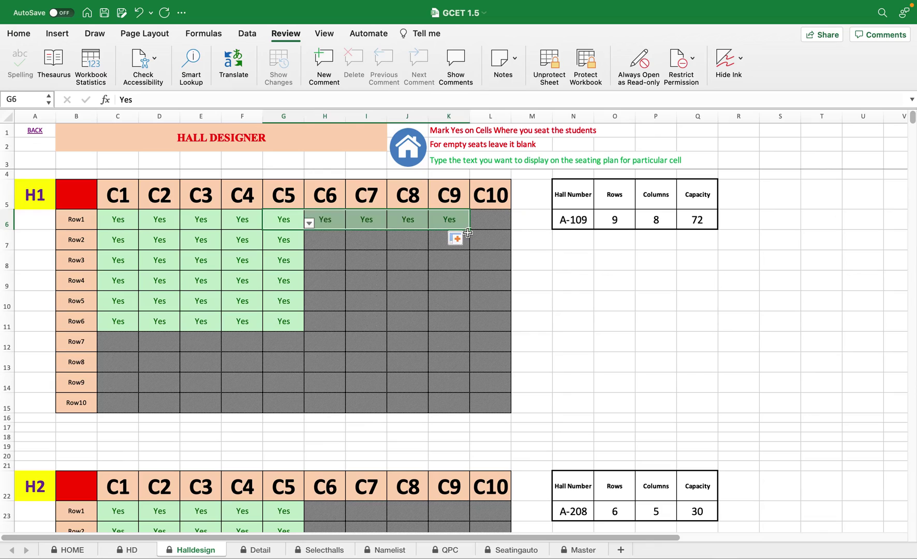
left_click_drag(131, 225, 435, 222)
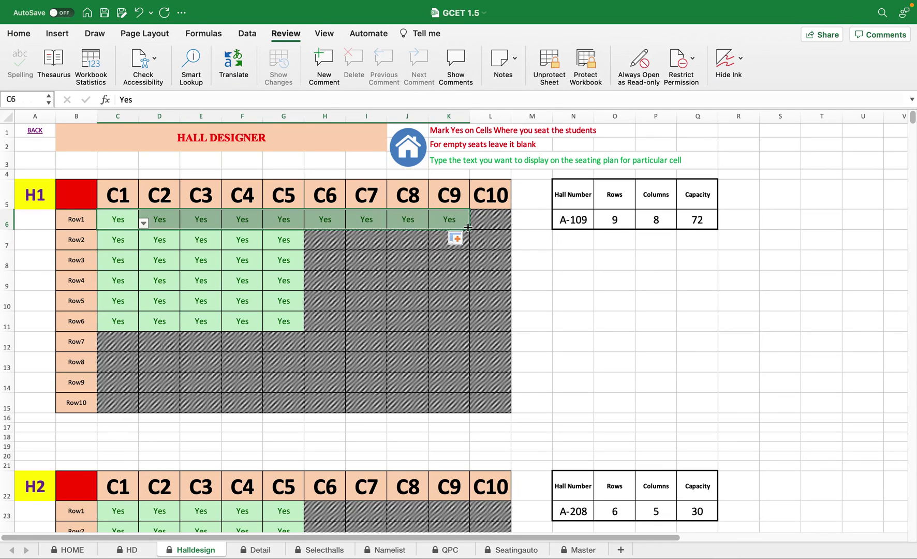
left_click_drag(469, 228, 466, 307)
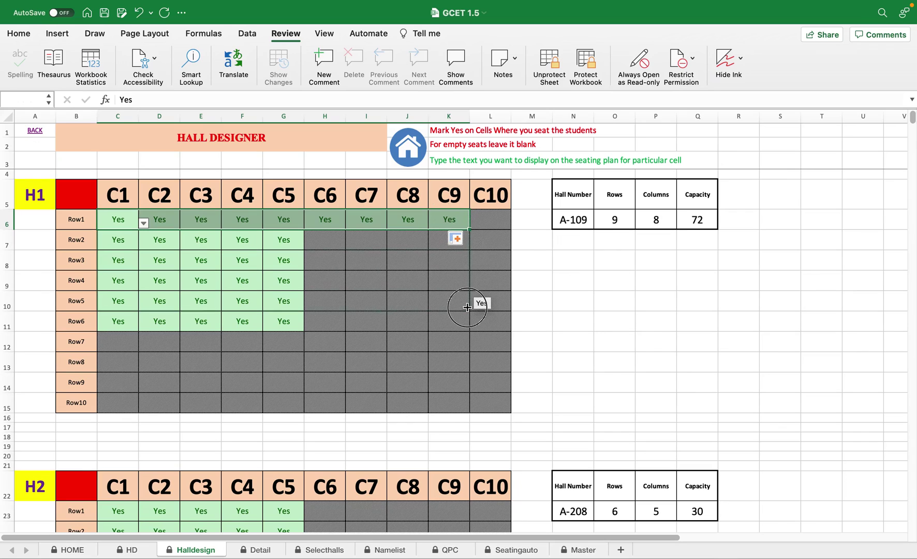
left_click_drag(467, 308, 462, 230)
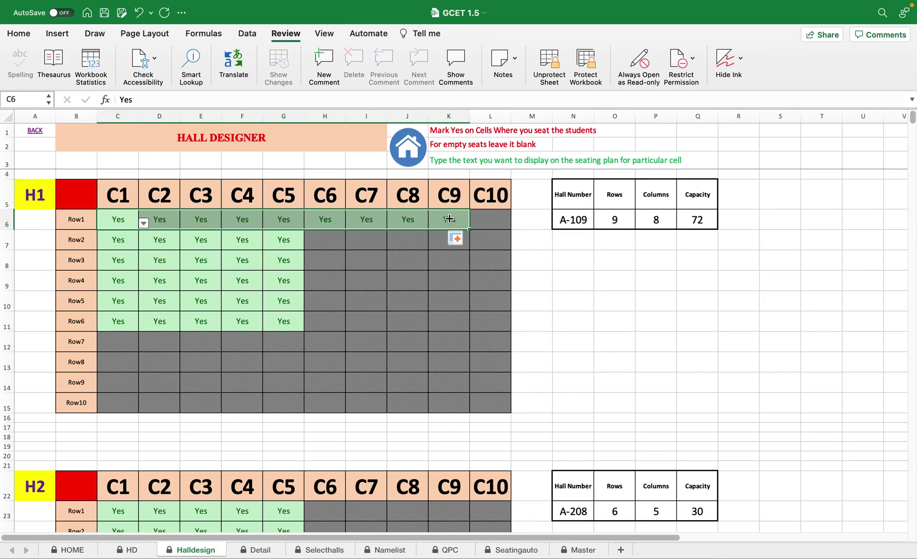
left_click(450, 219)
key("Delete")
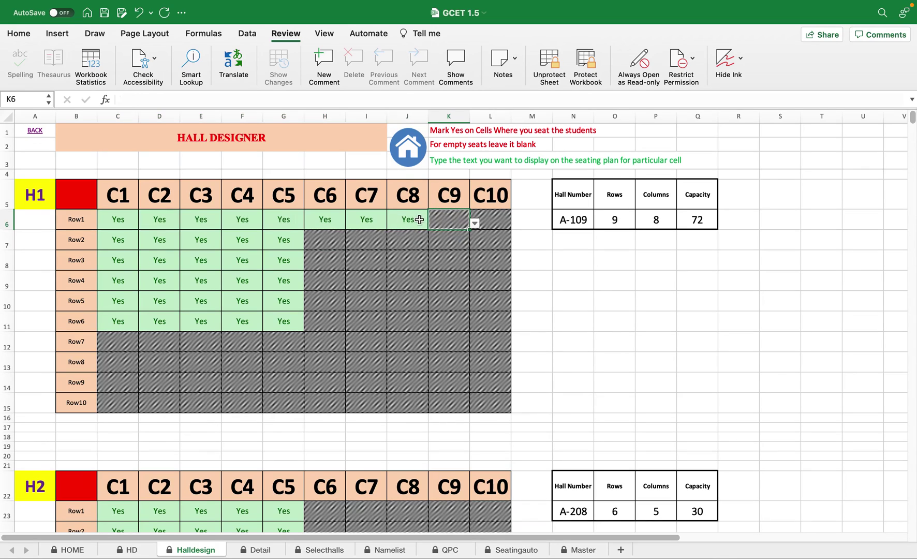
left_click_drag(120, 222, 400, 391)
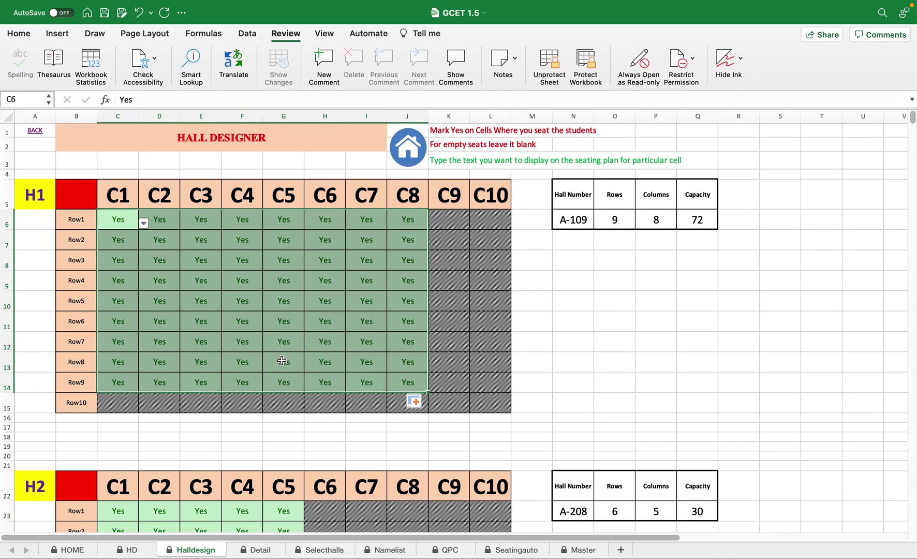
left_click(654, 383)
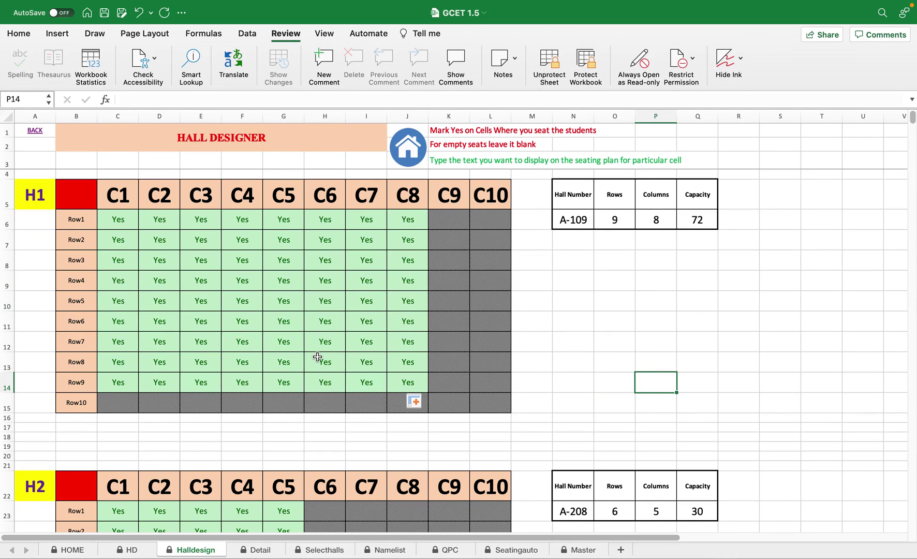
Open the seating arrangement through the home page and check hall A-109's seating grid, including its last row.
left_click(413, 153)
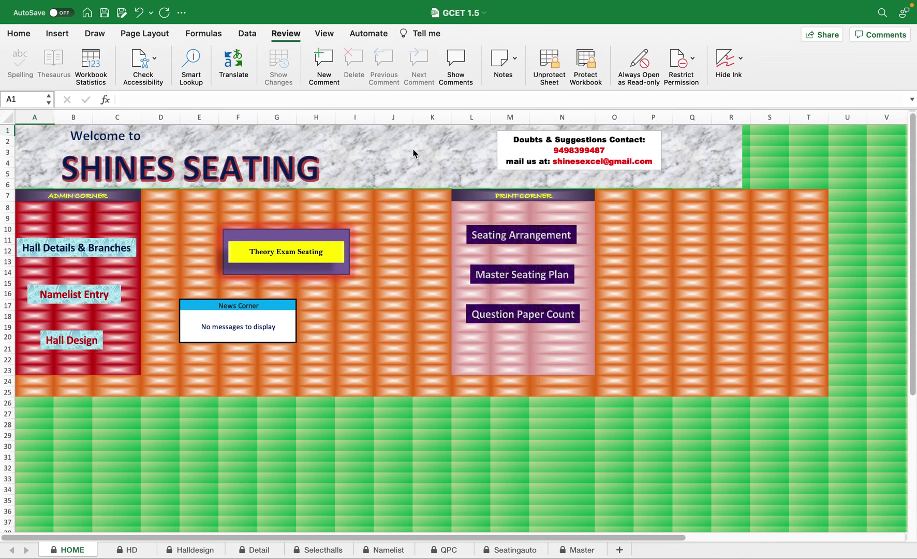
left_click(519, 241)
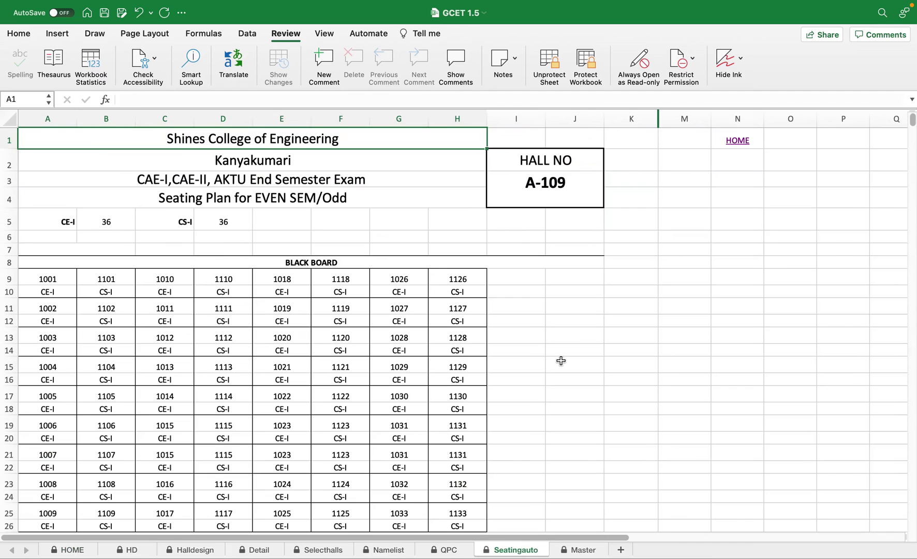
scroll(546, 356, "down", 1)
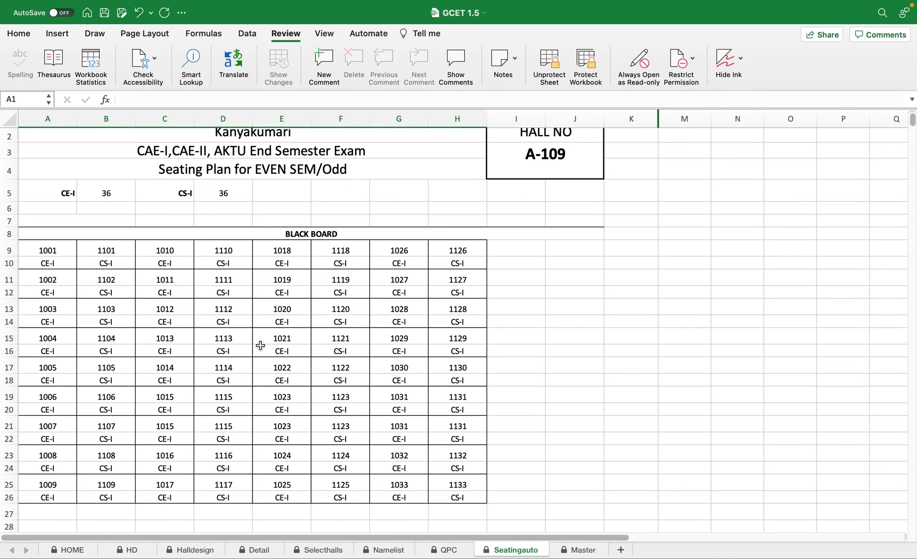
scroll(539, 363, "down", 3)
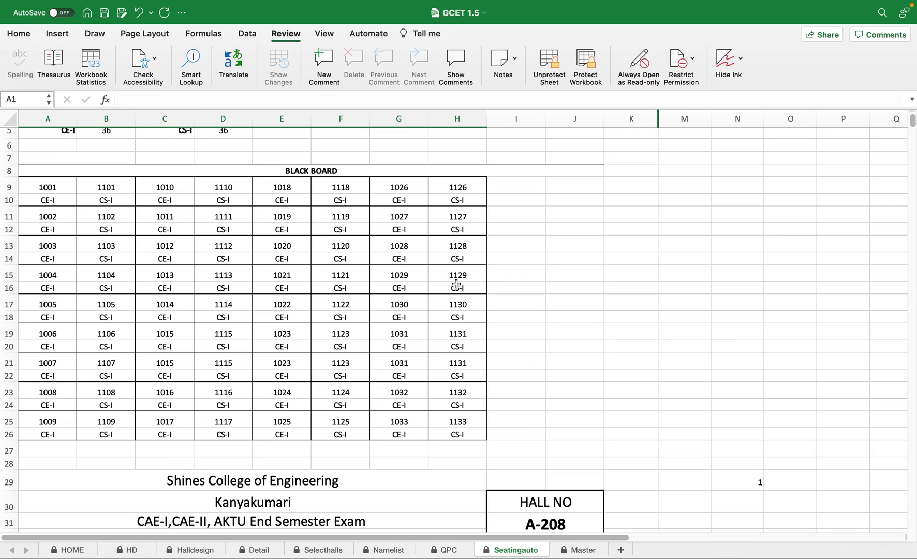
left_click_drag(283, 422, 346, 433)
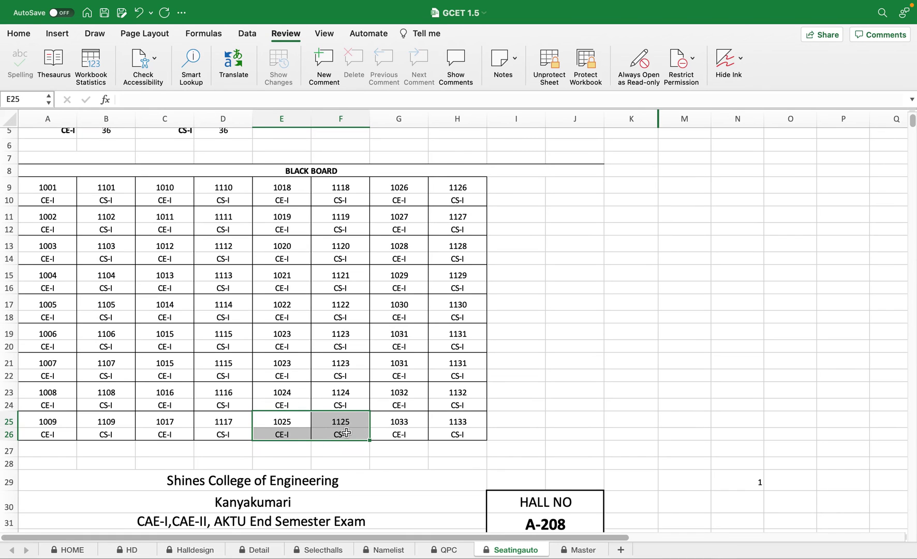
scroll(610, 333, "up", 2)
Review the seating plans of halls A-208, A-210 and A-211, including the last-row seats in A-210's fifth and sixth columns.
scroll(609, 333, "down", 7)
left_click(717, 334)
scroll(641, 371, "down", 3)
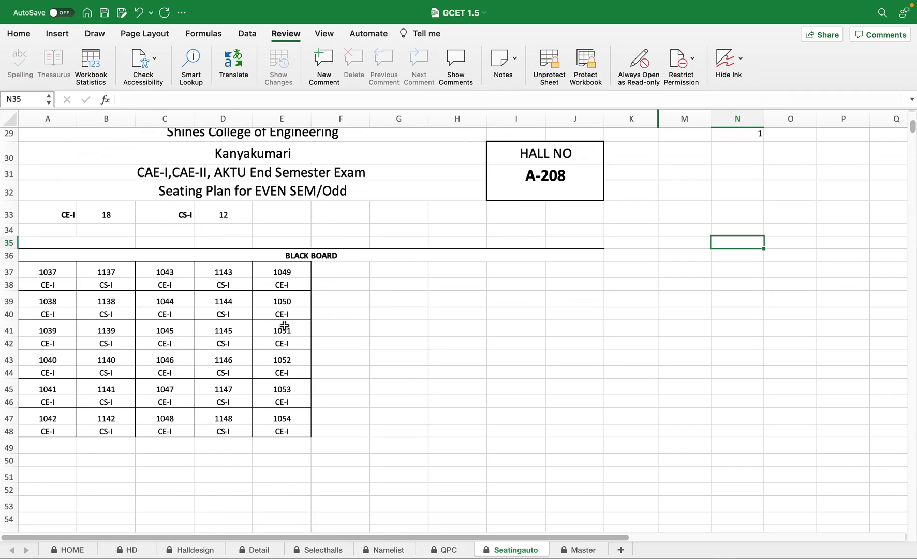
scroll(483, 362, "down", 10)
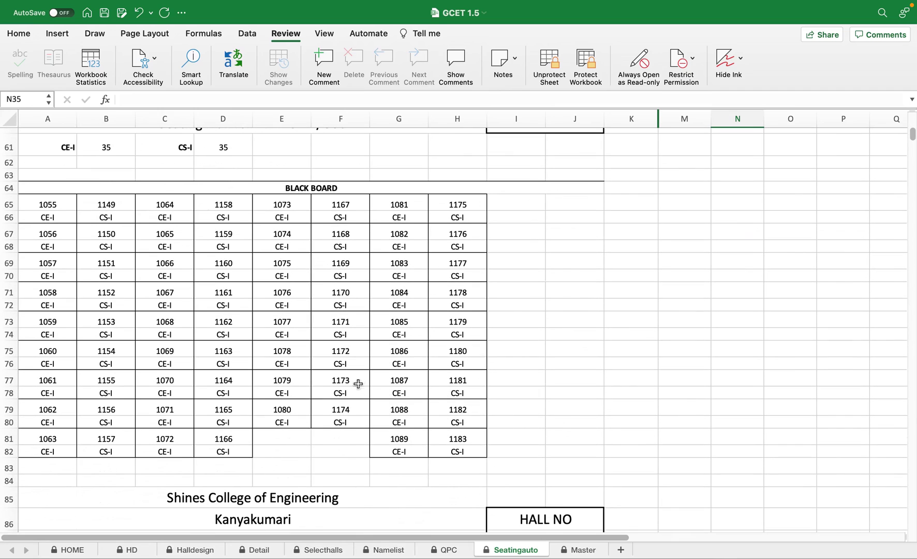
left_click_drag(272, 438, 350, 453)
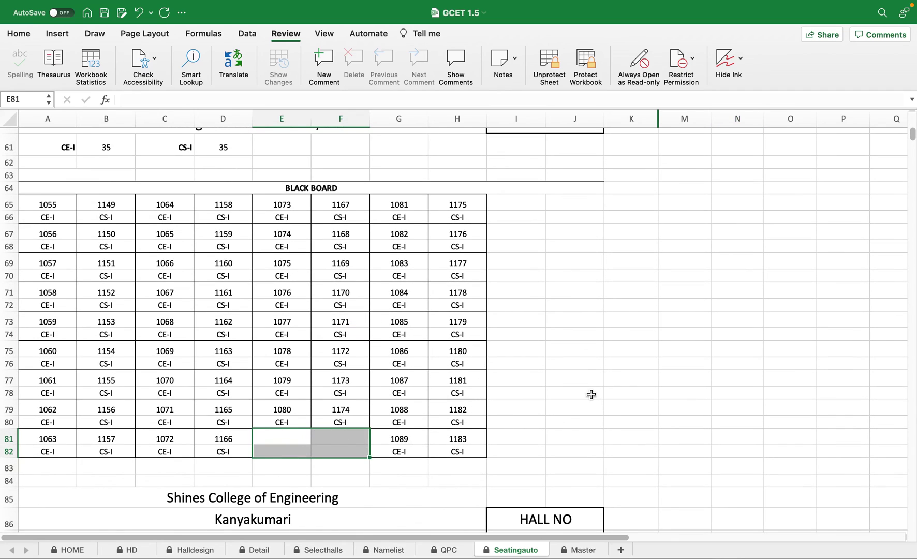
scroll(591, 394, "down", 8)
scroll(598, 391, "down", 15)
scroll(630, 377, "up", 16)
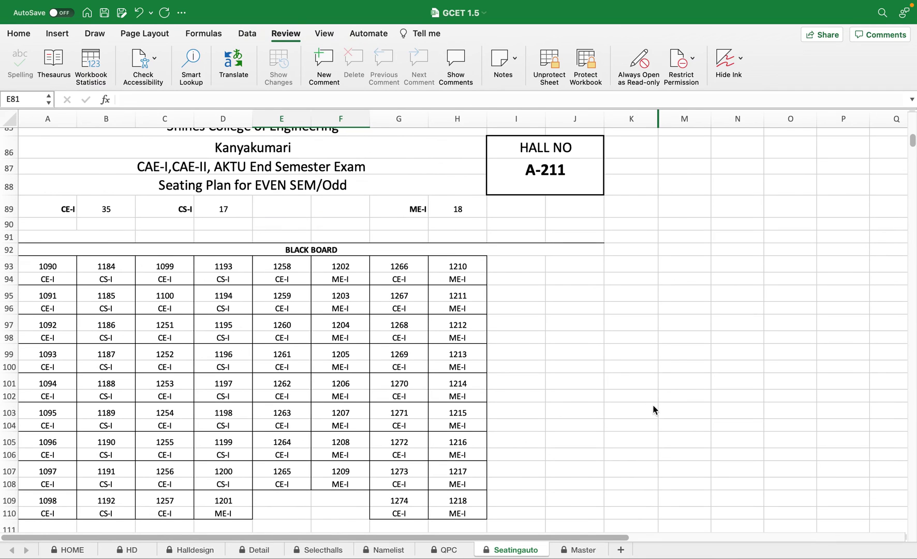
Open the seating plan's print output as a PDF in Preview and show it full screen.
key("super+p")
left_click(441, 521)
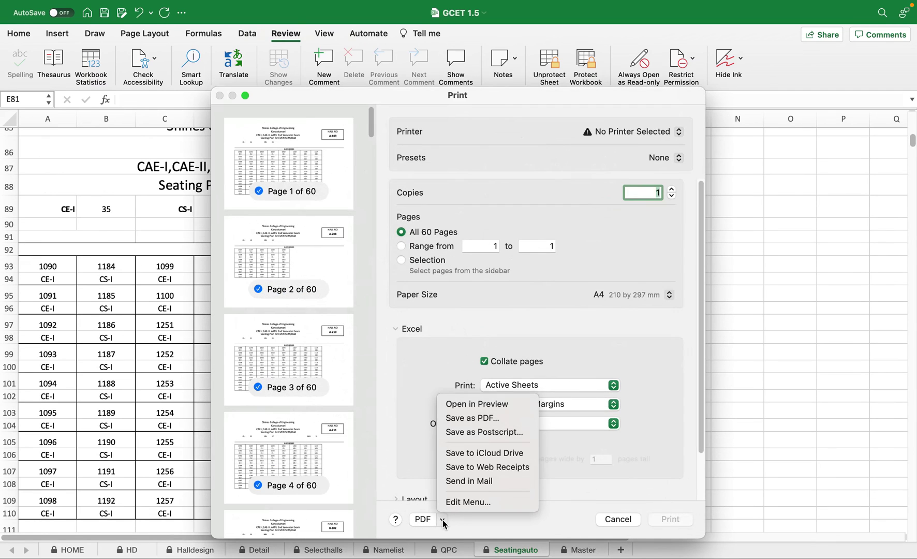
left_click(491, 403)
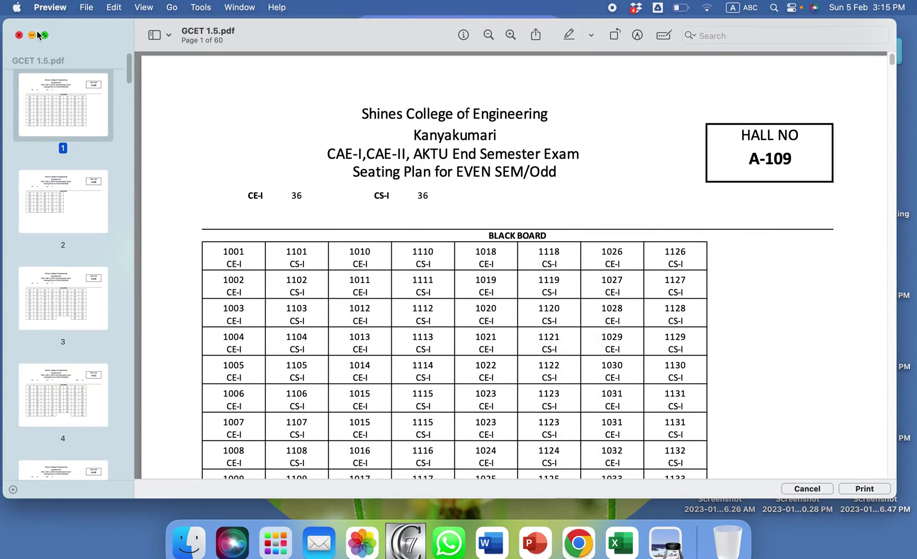
left_click(45, 35)
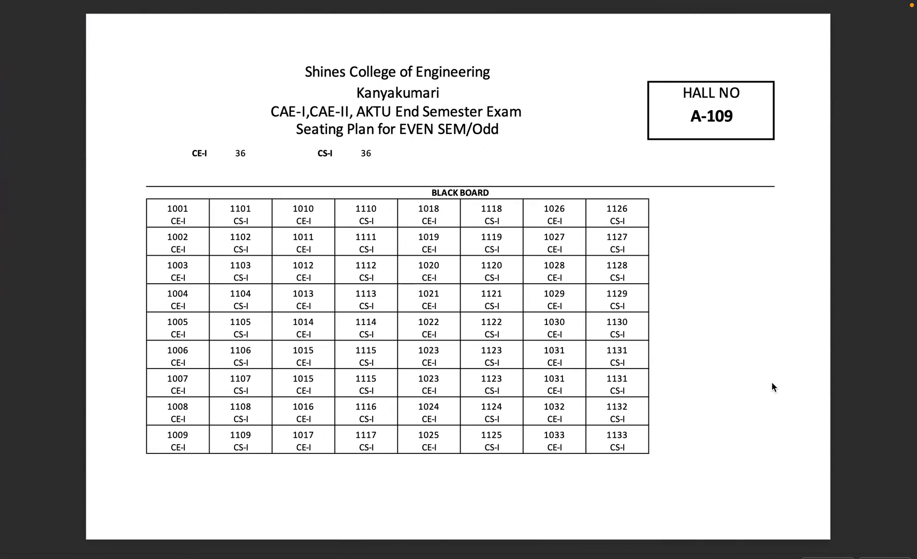
Page through the printed seating plans from hall A-109 to B-103 and back to A-109.
key("Right")
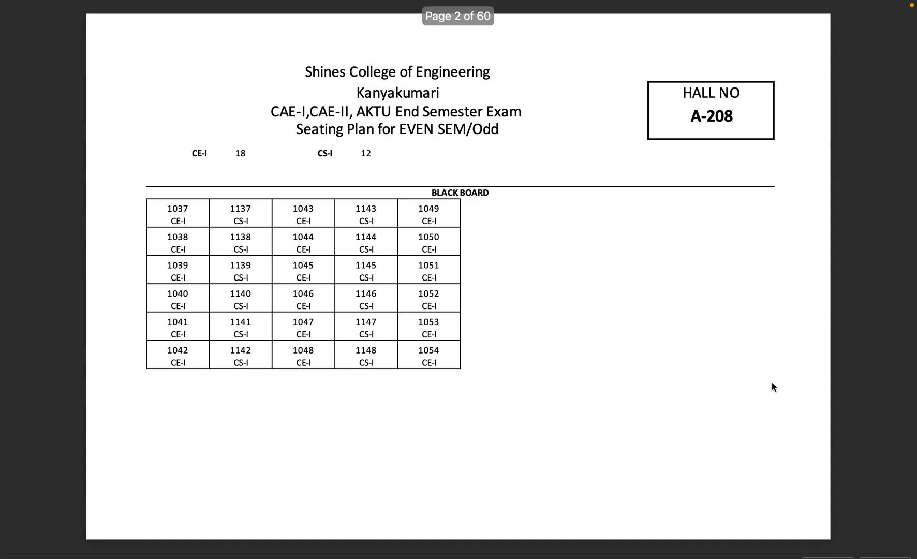
key("Right")
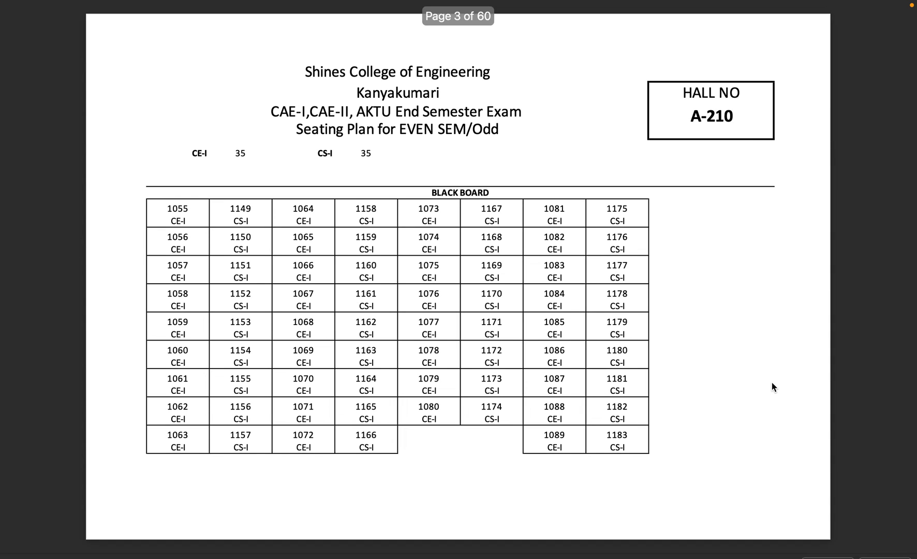
key("Right")
key("Right")
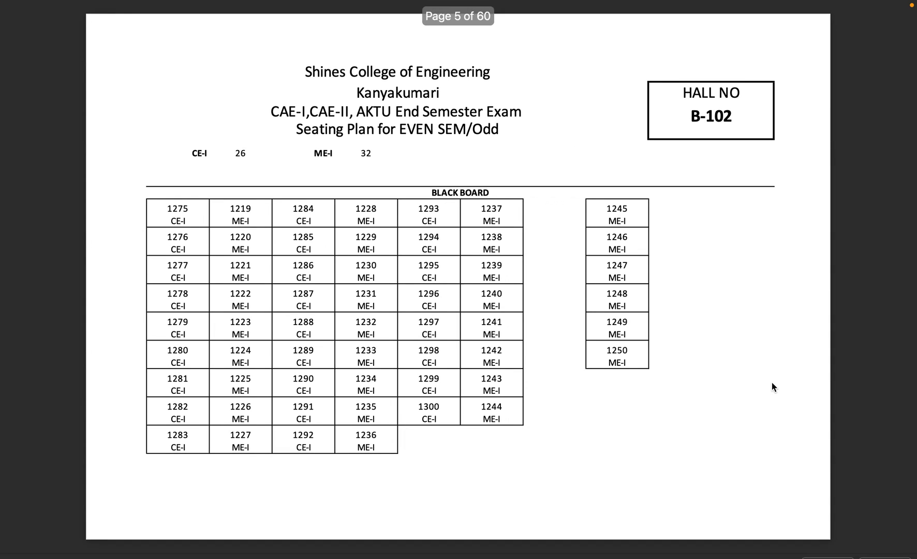
key("Right")
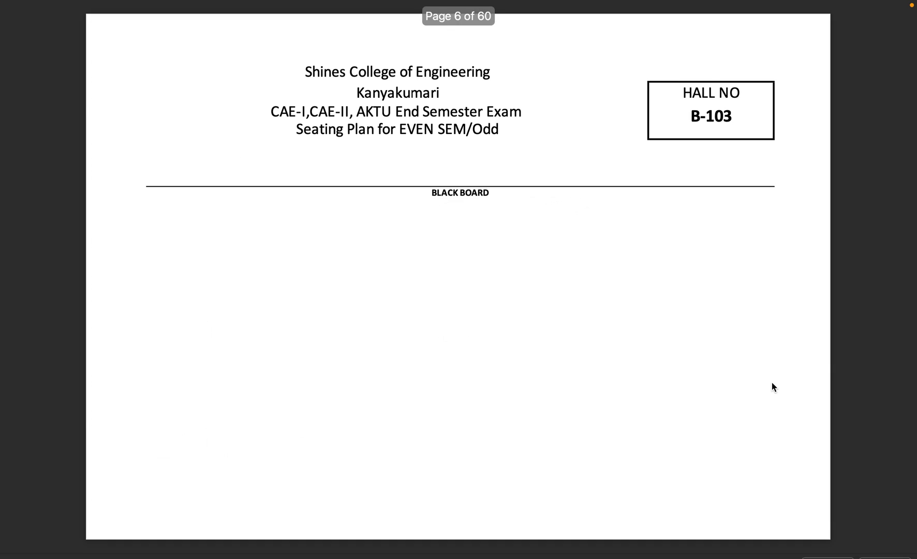
key("Left")
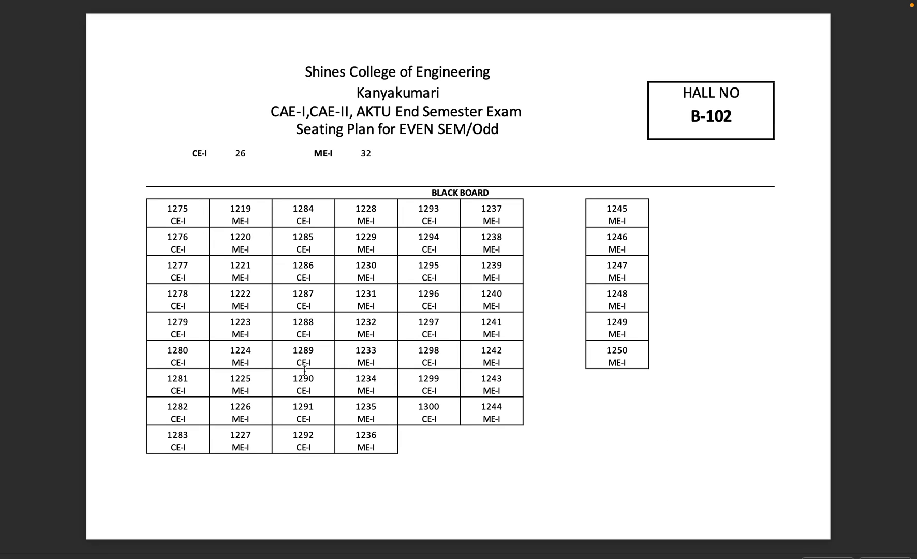
key("Left")
key("Left")
key("Left")
key("Left")
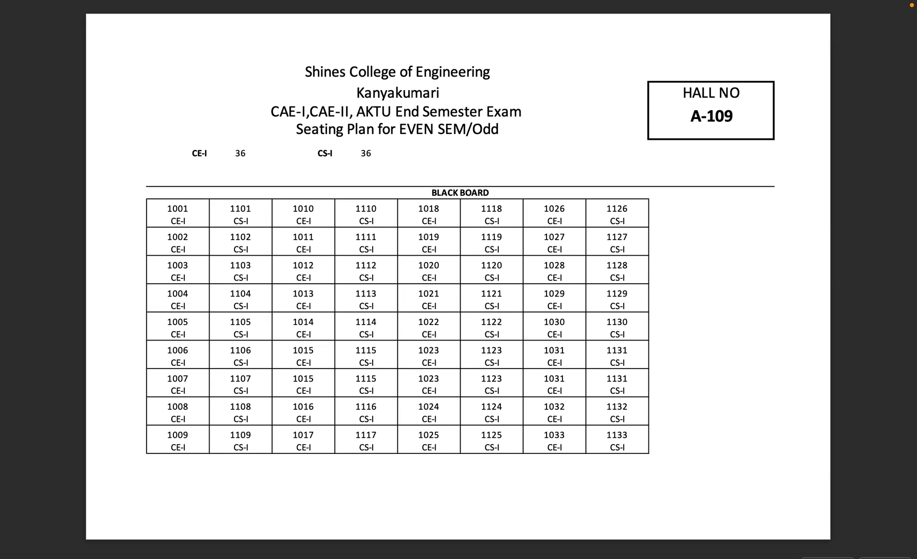
Switch back to the GCET 1.5 workbook in Excel and return to the home page from the seating plan.
left_click(618, 544)
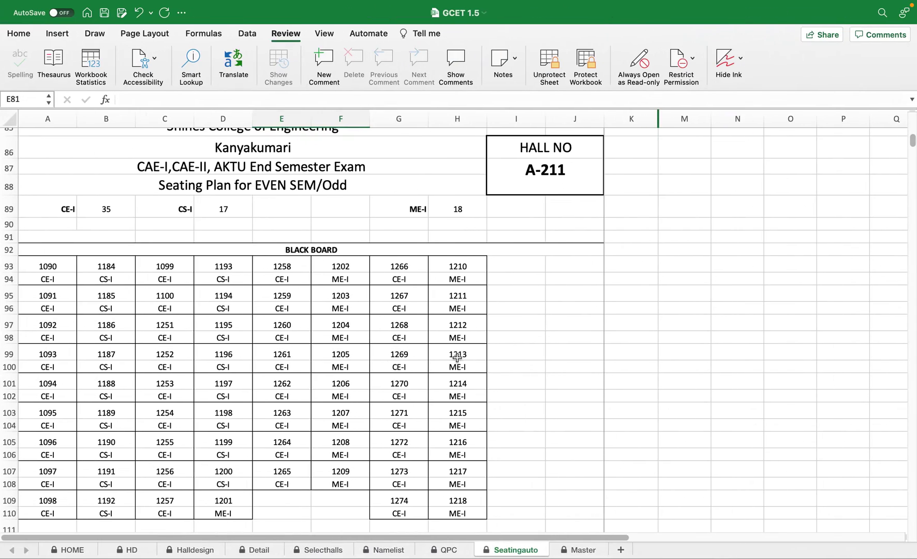
scroll(627, 196, "up", 15)
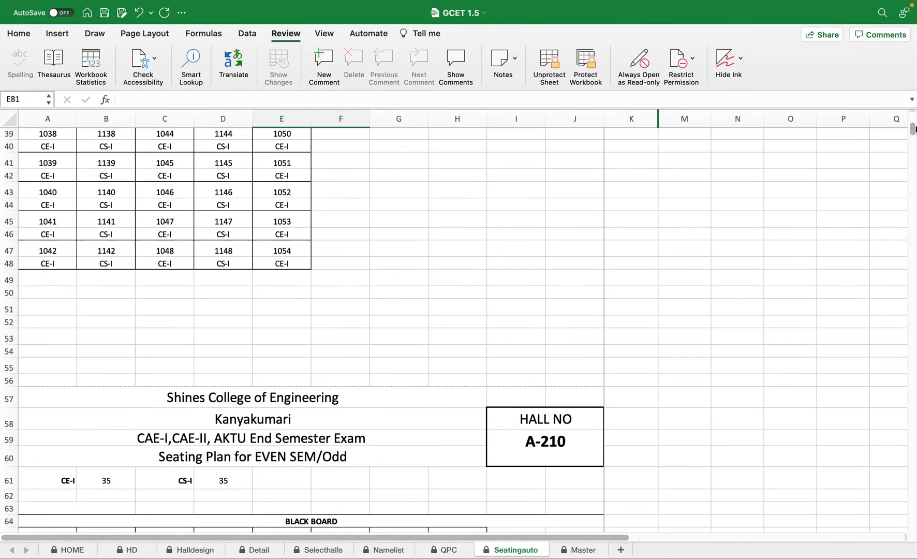
scroll(771, 141, "up", 10)
left_click(738, 141)
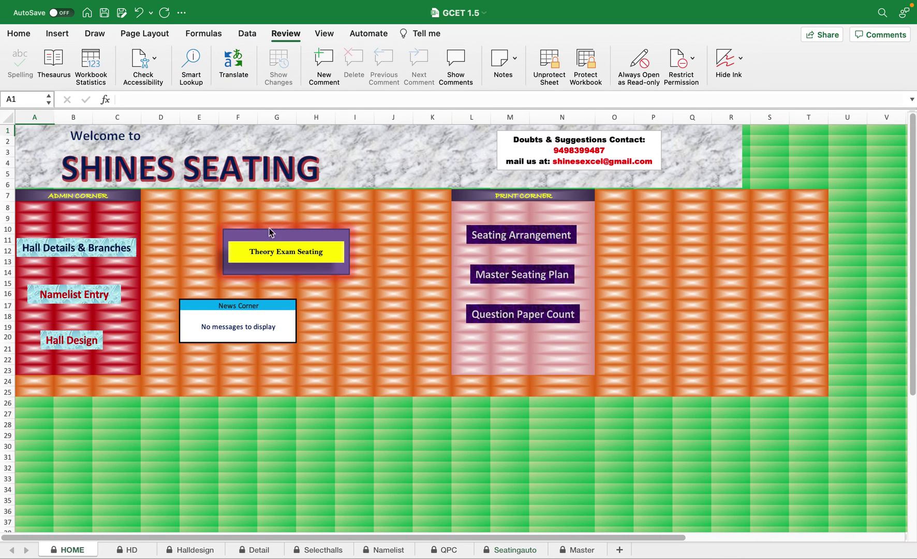
Change the Group1 department to ME and the last Group2 department to CE in the theory exam details, and regenerate the seating plan.
left_click(288, 252)
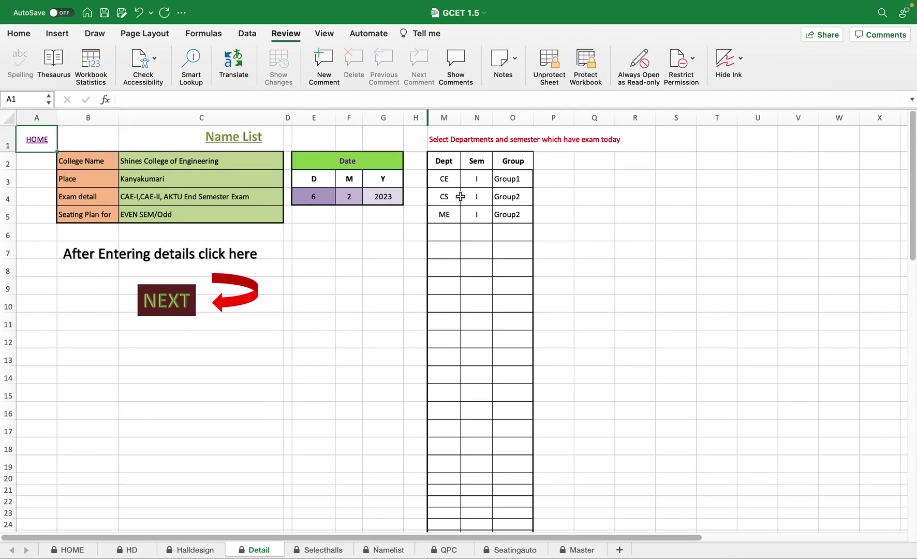
left_click(446, 178)
left_click(466, 181)
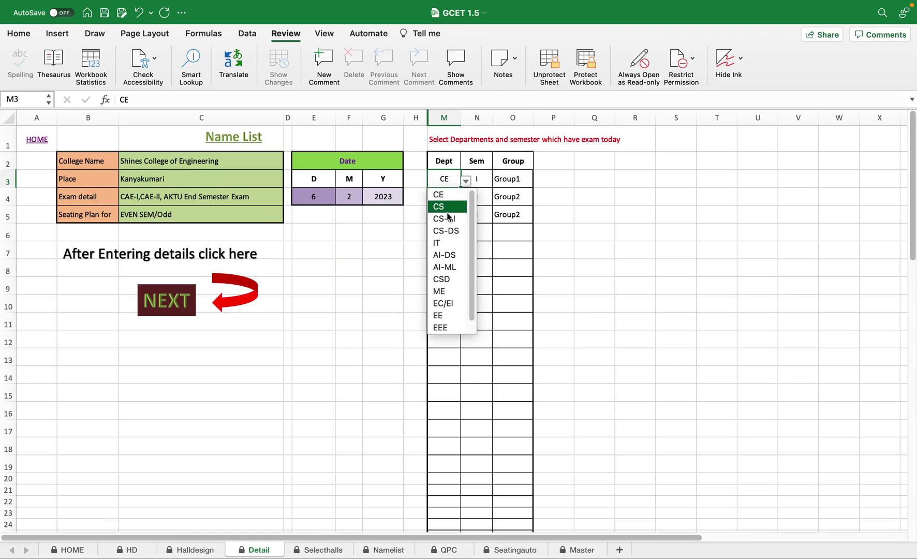
left_click(455, 290)
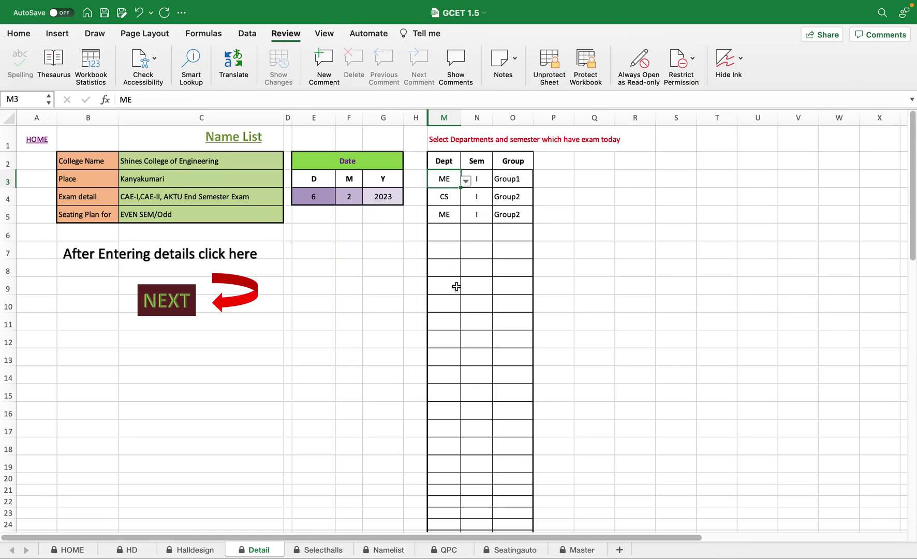
left_click(437, 214)
left_click(466, 217)
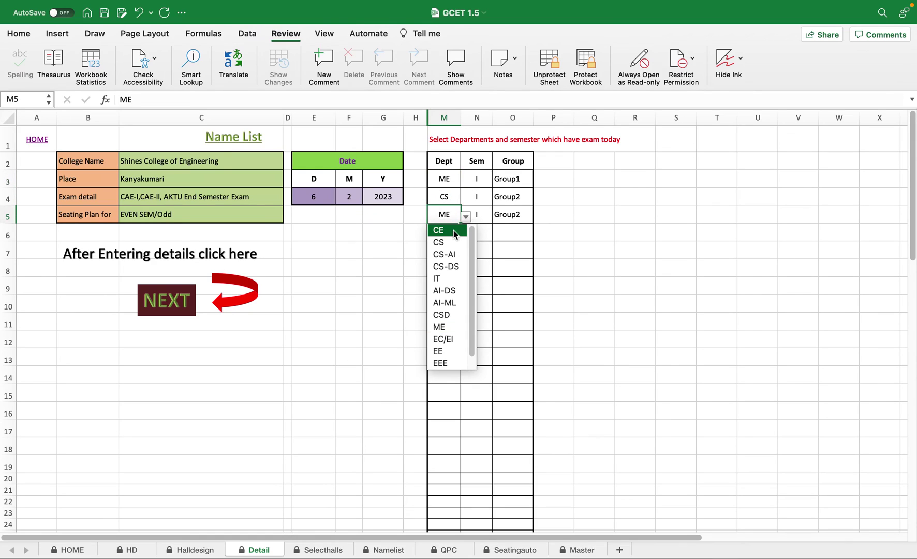
left_click(452, 231)
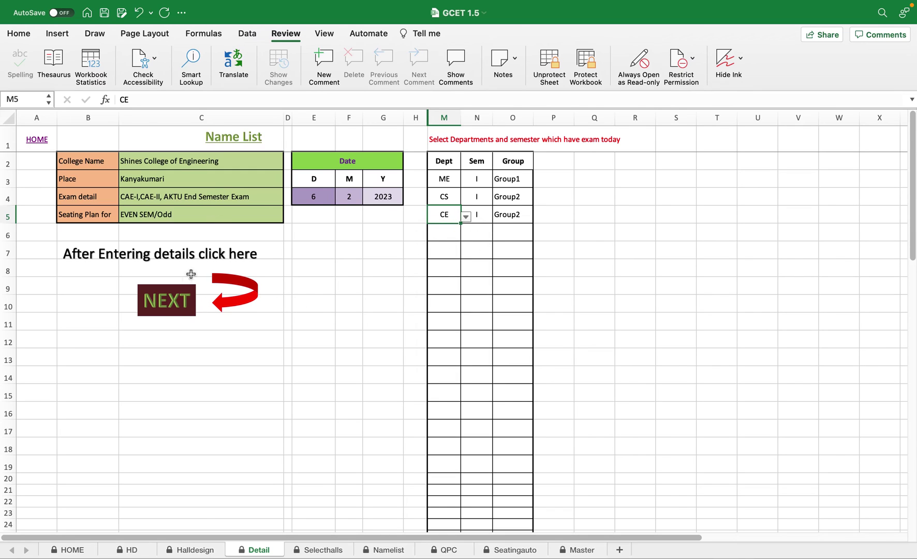
left_click(180, 309)
left_click(497, 133)
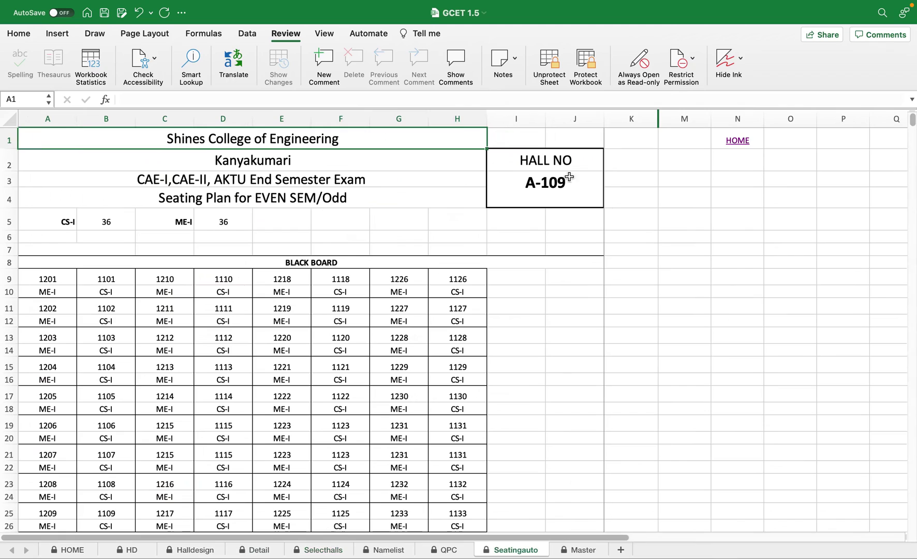
Review the regenerated seating plans from hall A-109 onwards, checking how the ME-I and CS-I columns alternate.
left_click_drag(53, 282, 52, 387)
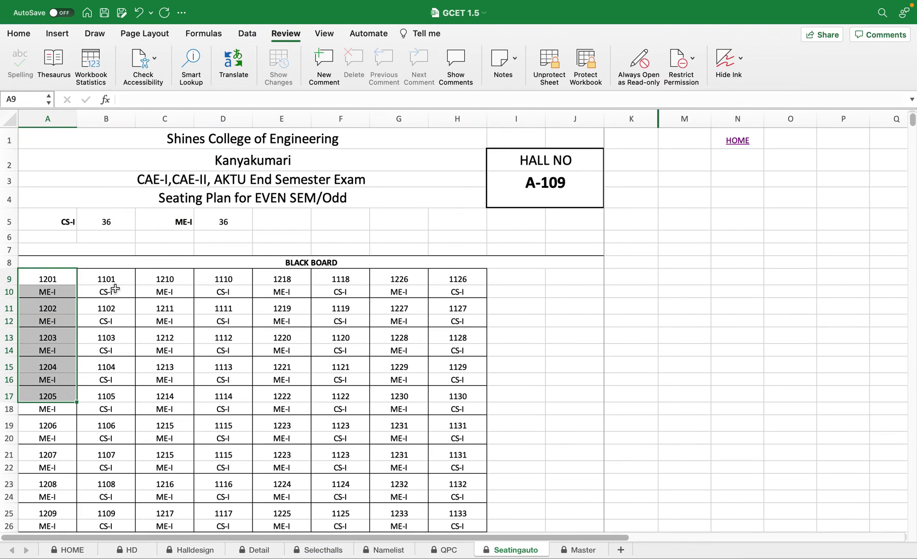
left_click_drag(115, 282, 107, 410)
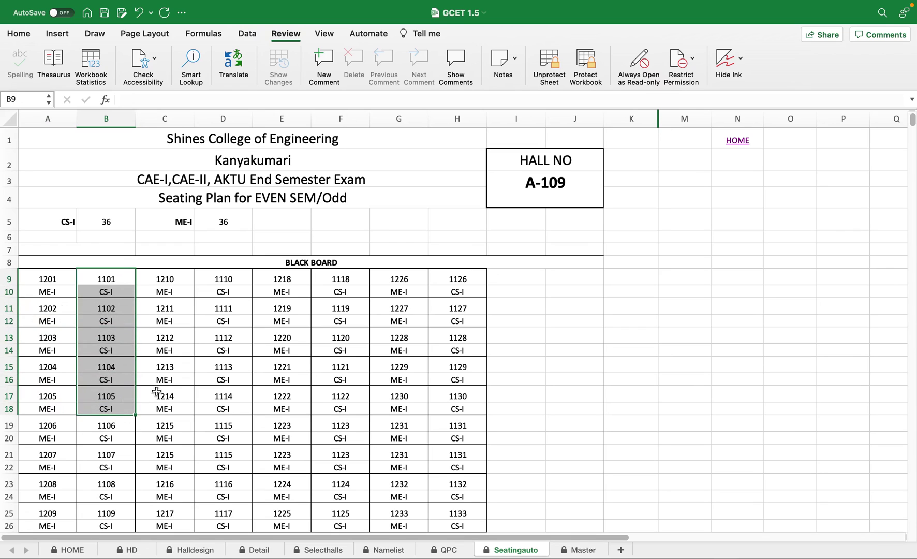
scroll(397, 366, "down", 8)
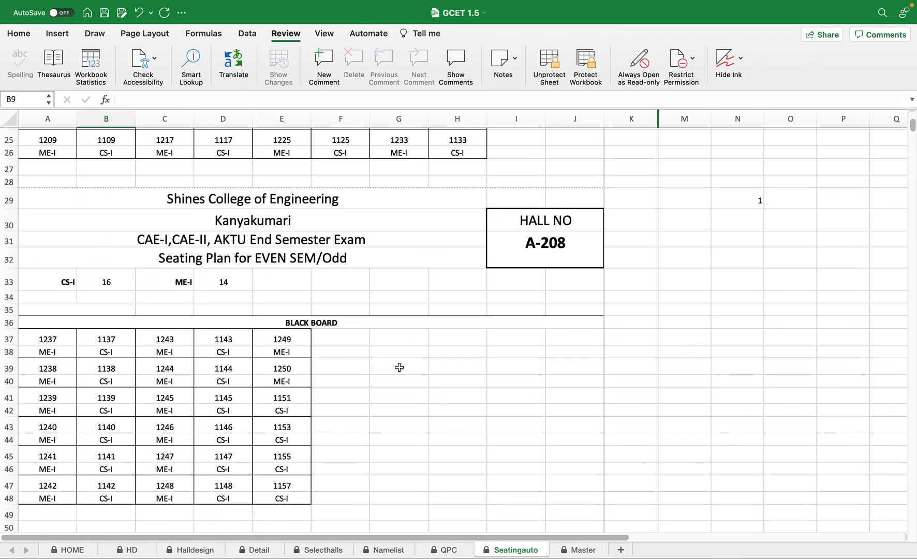
scroll(399, 367, "down", 4)
scroll(162, 283, "down", 3)
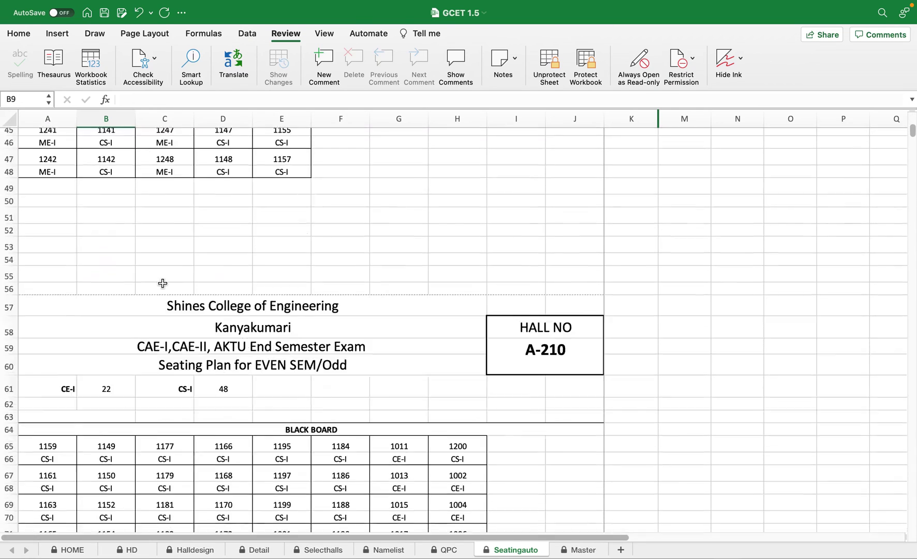
scroll(163, 283, "down", 5)
scroll(374, 322, "down", 2)
scroll(250, 321, "down", 15)
scroll(250, 321, "down", 7)
scroll(249, 321, "up", 20)
scroll(307, 336, "up", 15)
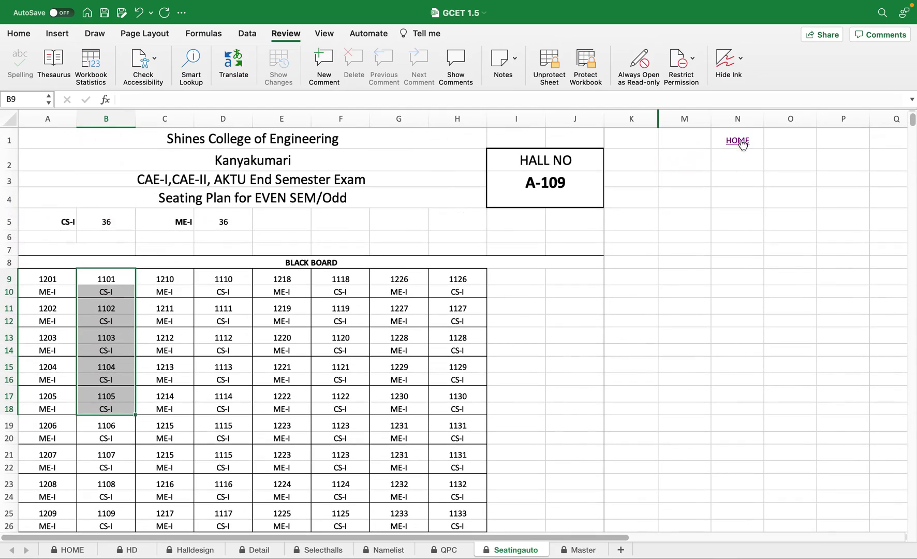
Open the Master Seating Plan by way of the home page and look at its I SEM and II SEM tables.
left_click(742, 141)
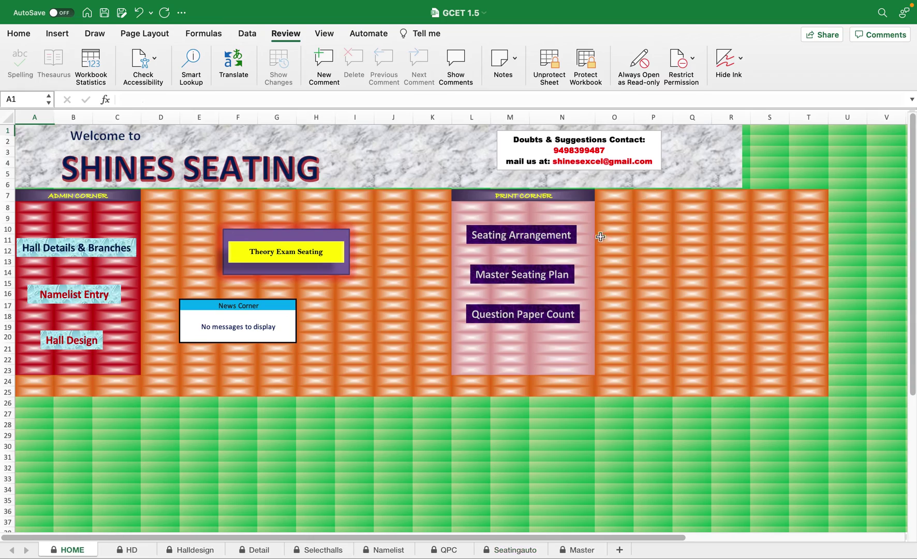
left_click(538, 278)
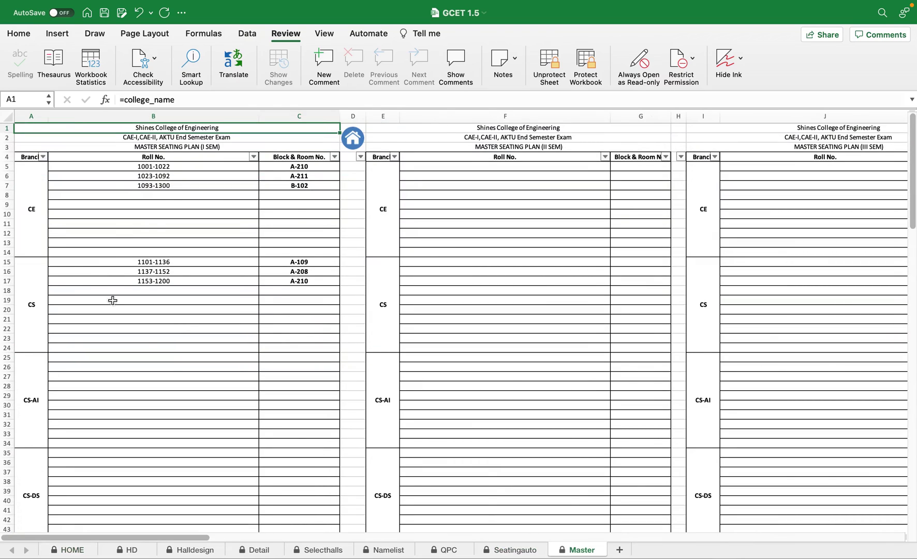
left_click(241, 146)
left_click(522, 145)
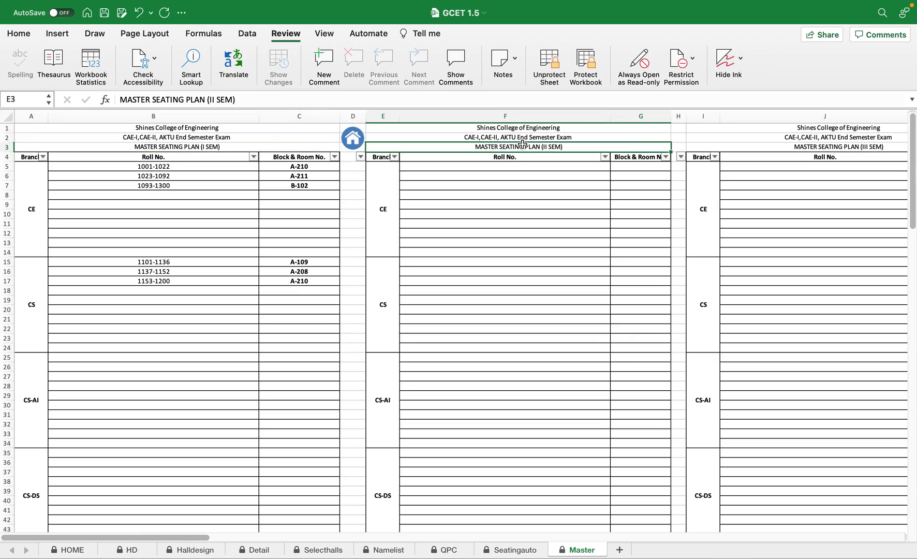
left_click(255, 145)
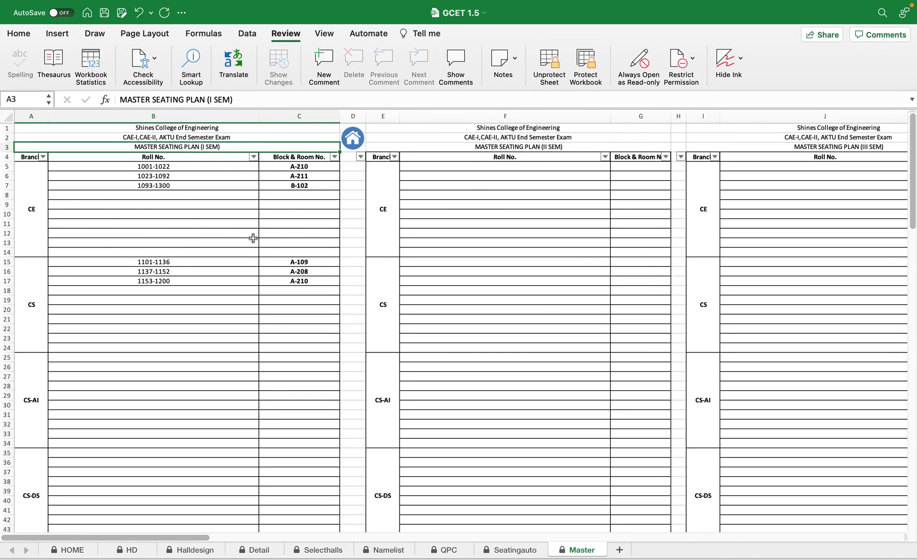
Filter the I SEM table's Block & Room No. column to exclude blank entries.
left_click(335, 157)
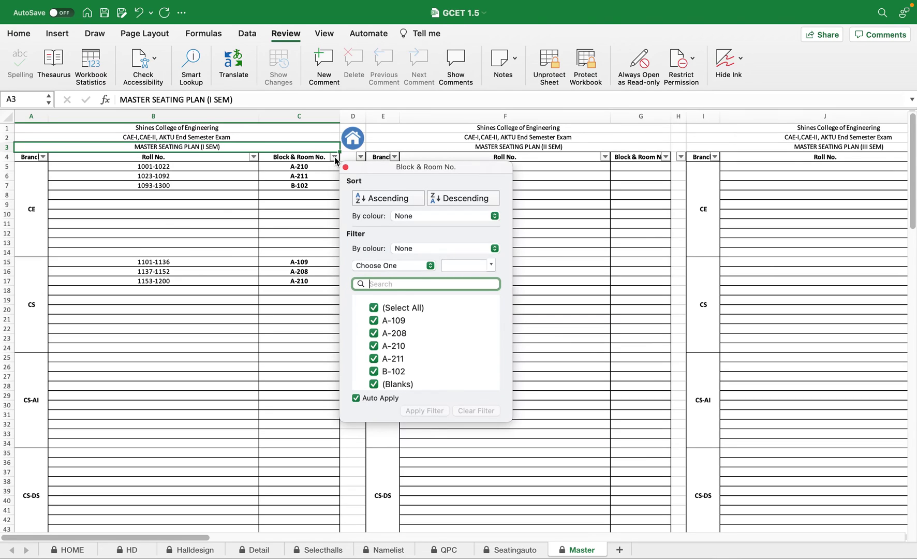
left_click(374, 384)
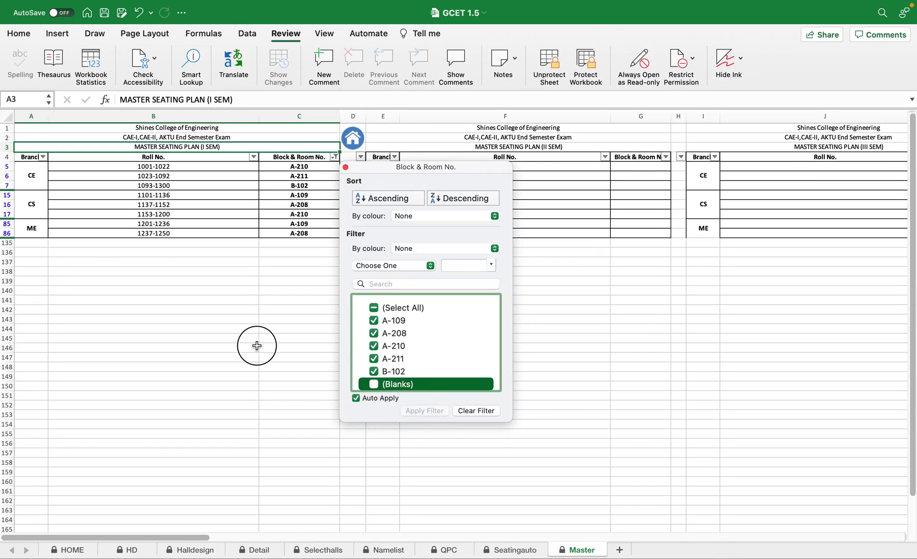
left_click(258, 347)
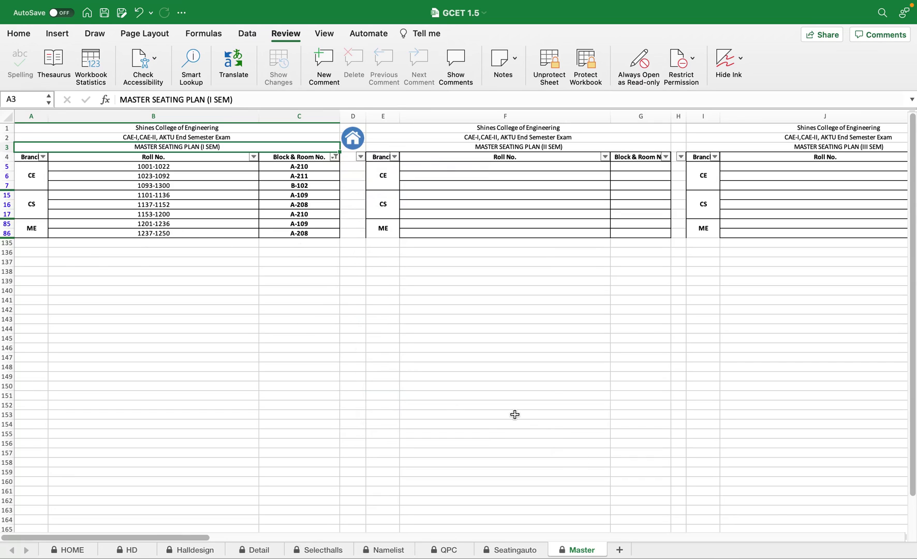
Open the filtered master seating plan's print output as a PDF in Preview and show it full screen.
key("super+p")
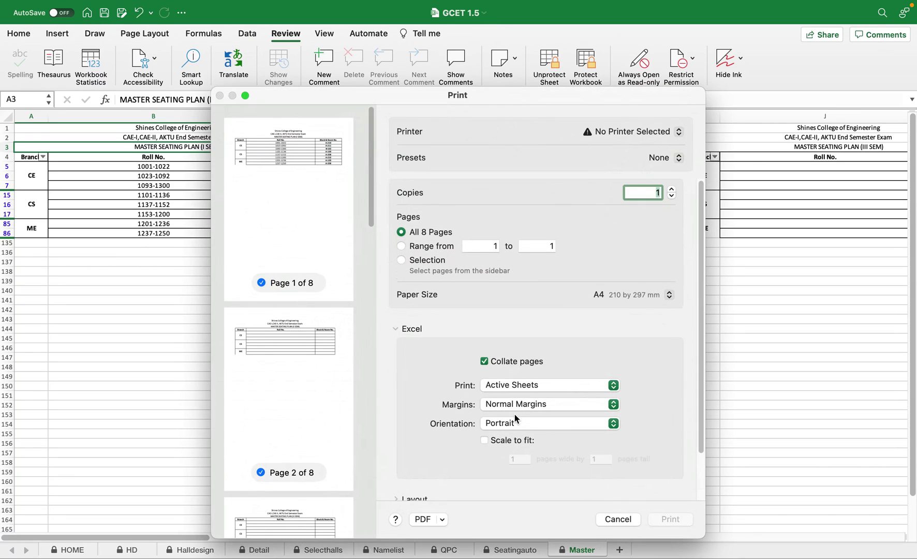
left_click(443, 521)
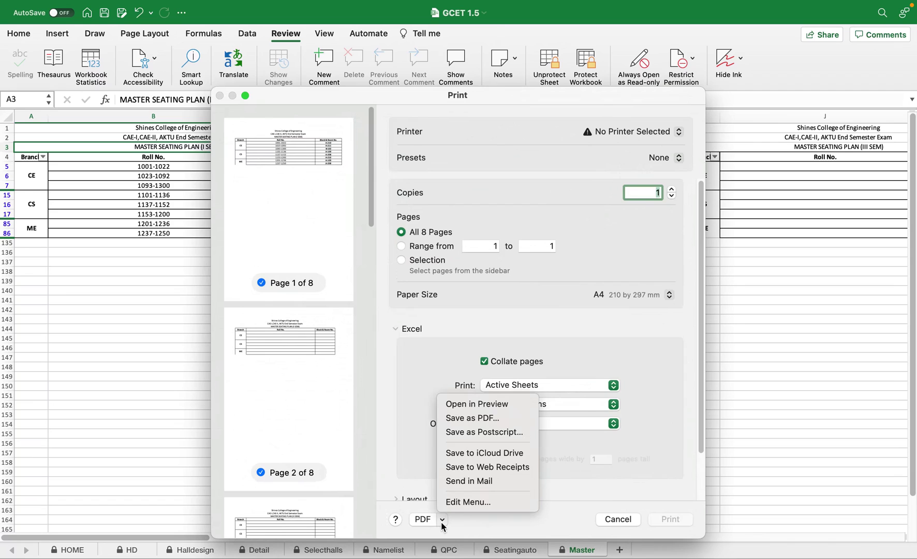
left_click(477, 403)
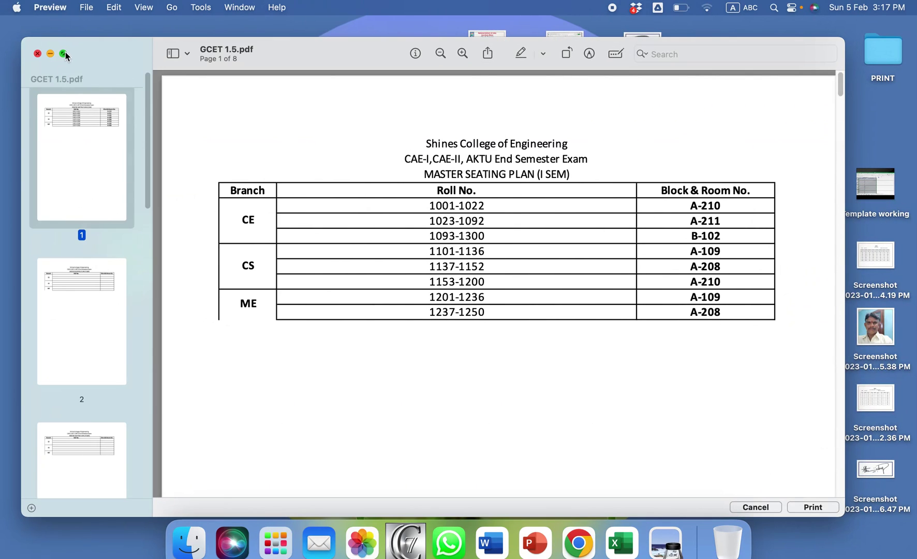
left_click(64, 53)
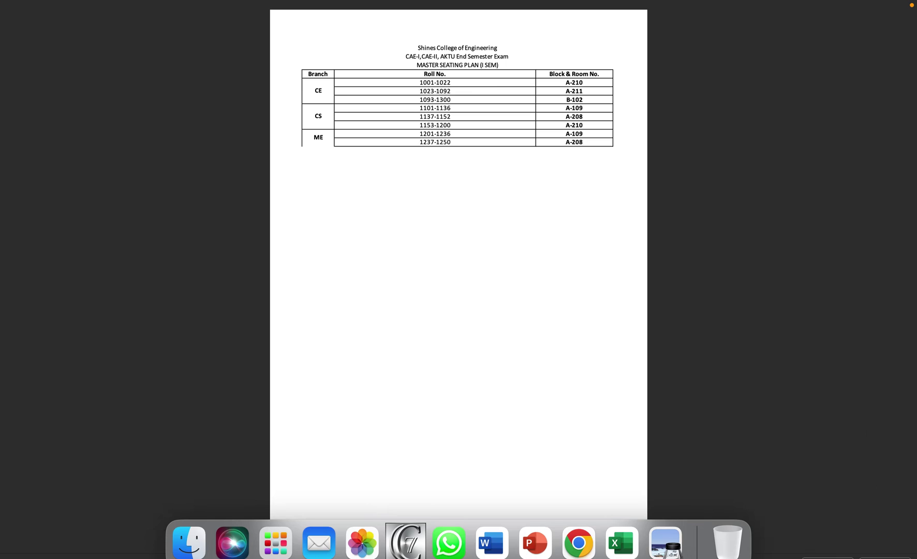
Switch back to the GCET 1.5 workbook in Excel and open the Question Paper Count sheet by way of the home page.
left_click(624, 549)
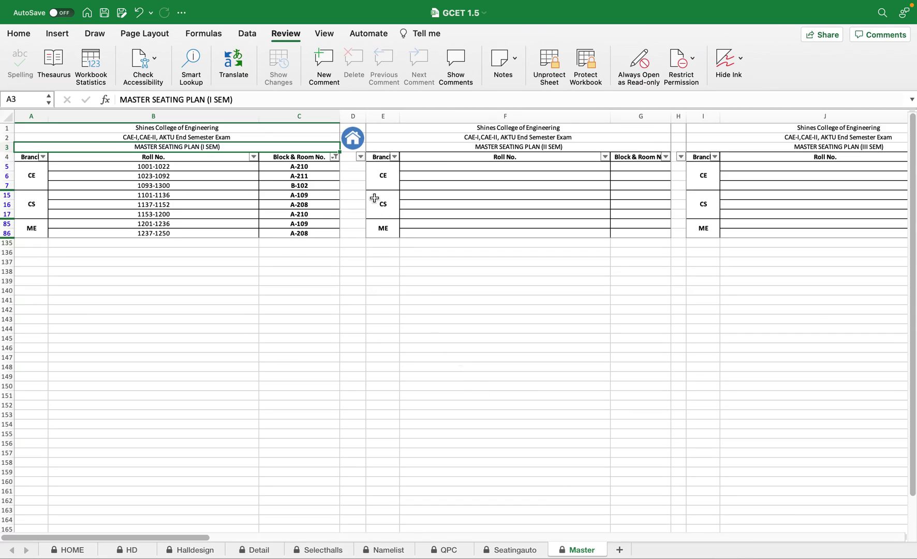
left_click(353, 139)
left_click(532, 321)
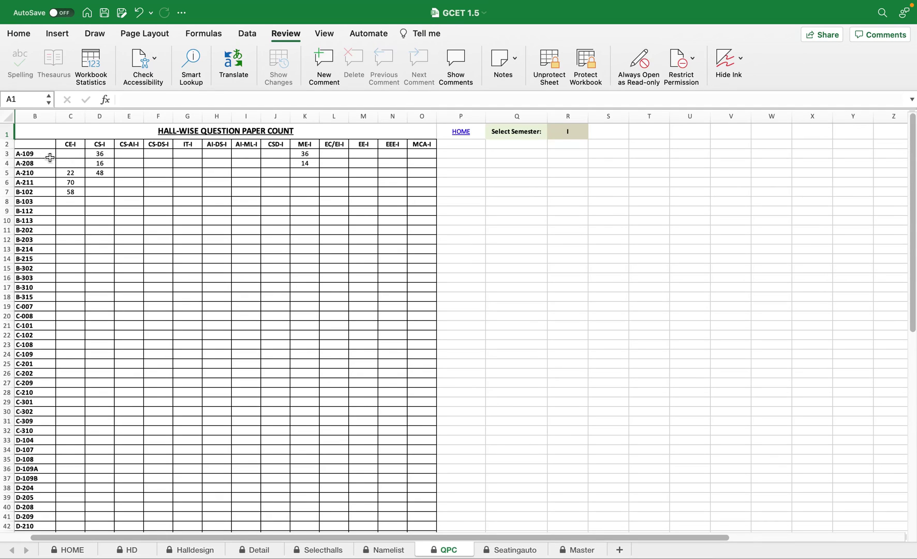
Examine the hall-wise question paper counts for CS-I and ME-I in halls A-109 and A-208.
left_click(109, 155)
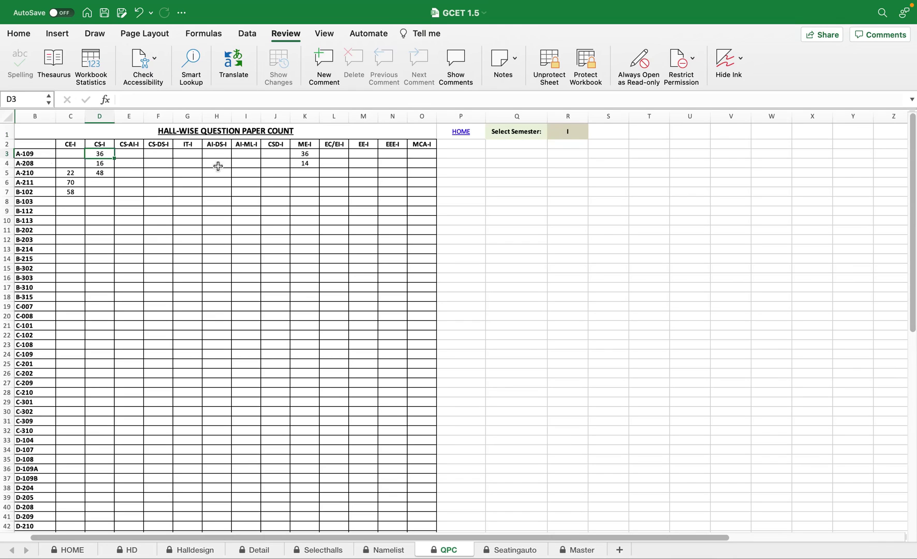
left_click(306, 154)
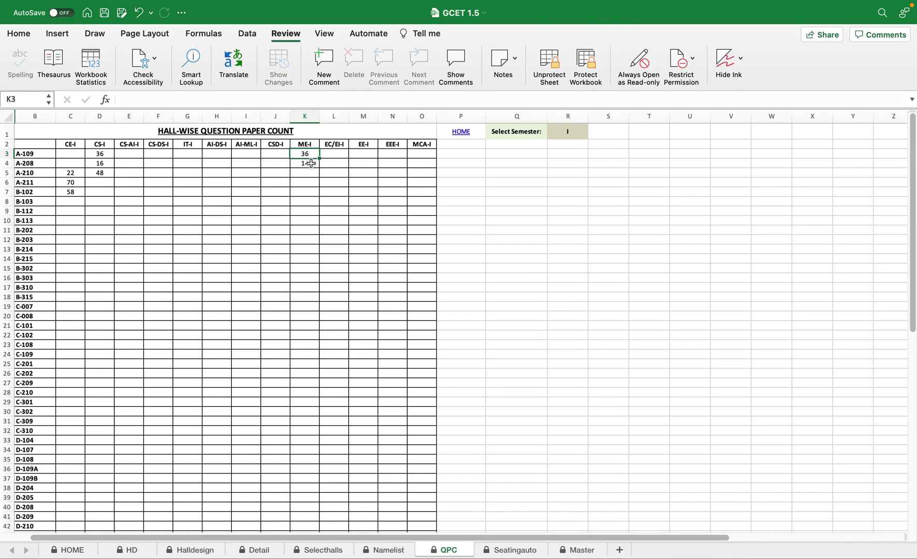
left_click(308, 163)
scroll(217, 305, "down", 5)
scroll(217, 304, "up", 5)
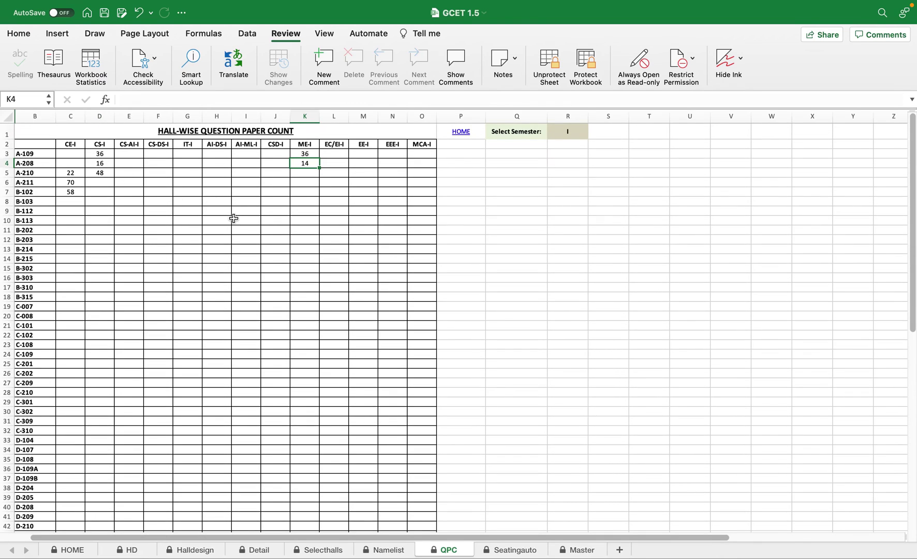
View the semester choices for the question paper count without changing the selection, and return to the home page.
left_click(578, 131)
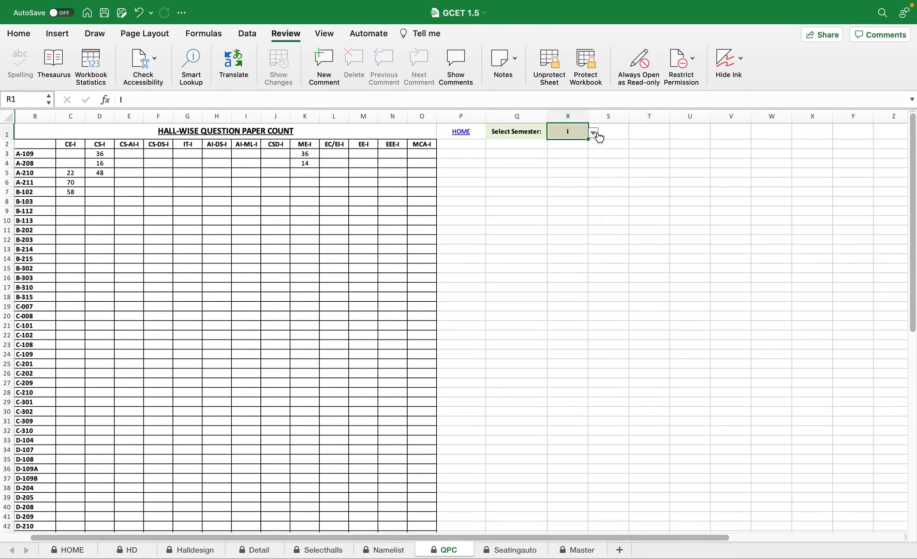
left_click(596, 133)
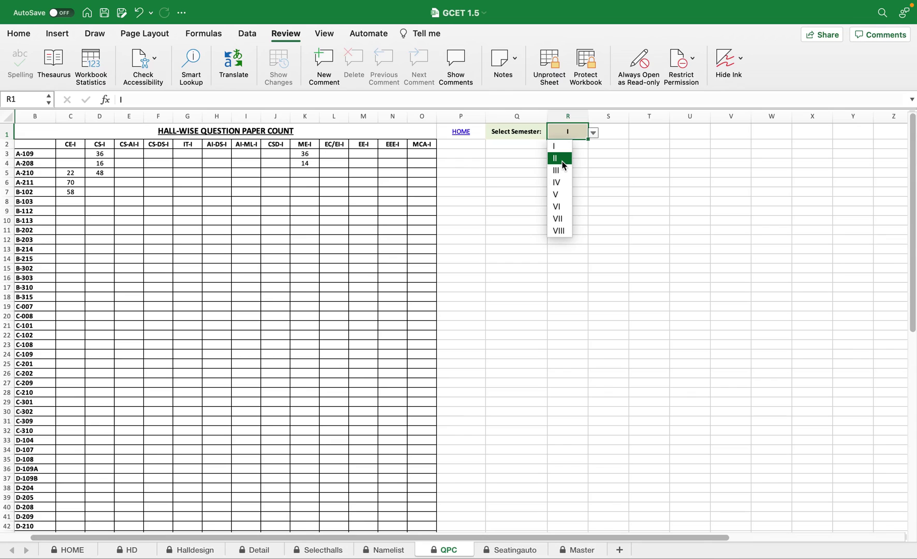
left_click(576, 134)
left_click(460, 131)
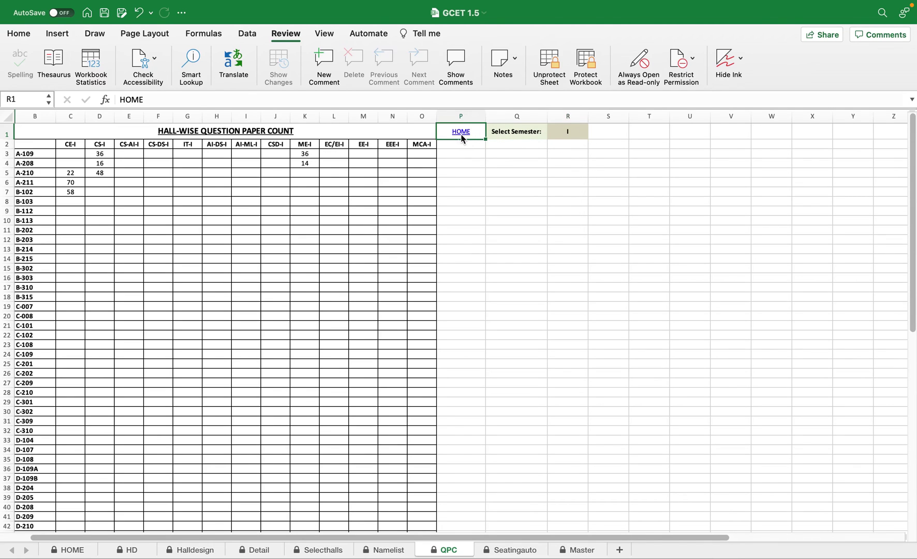